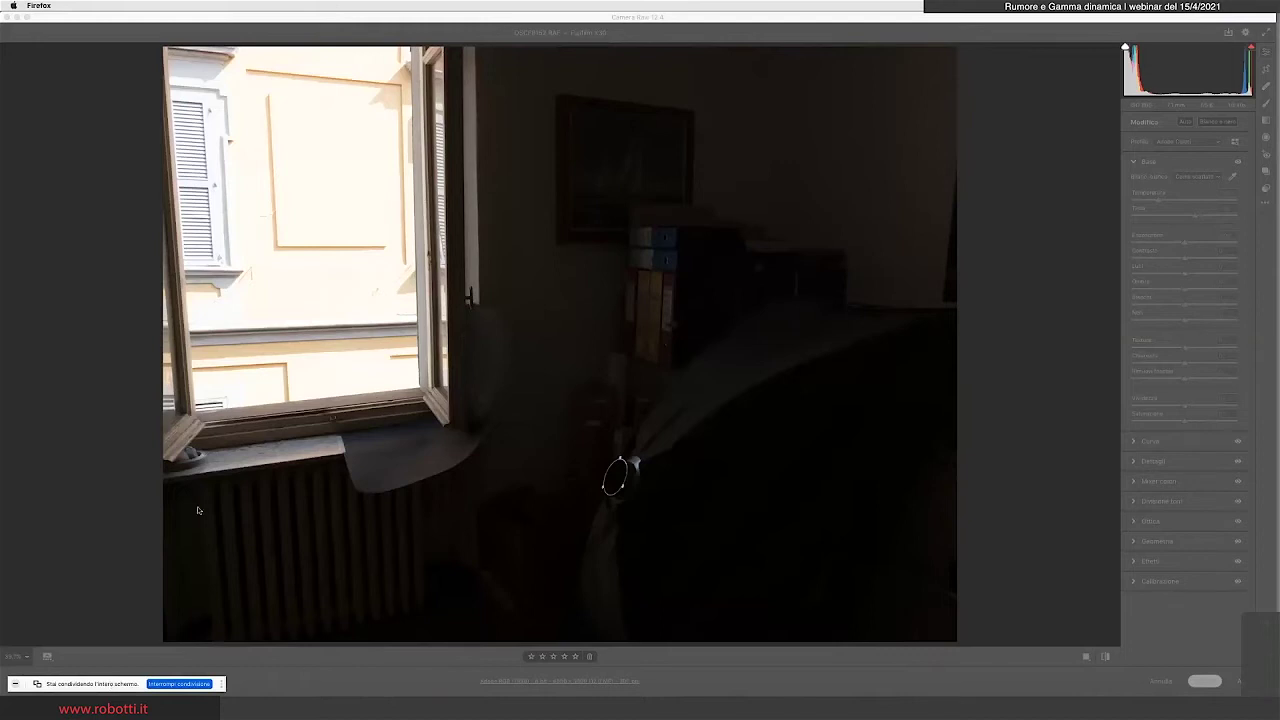
Inspect the photo at 100% in Camera Raw, then fit it back into view.
click(1066, 263)
key(super+alt+0)
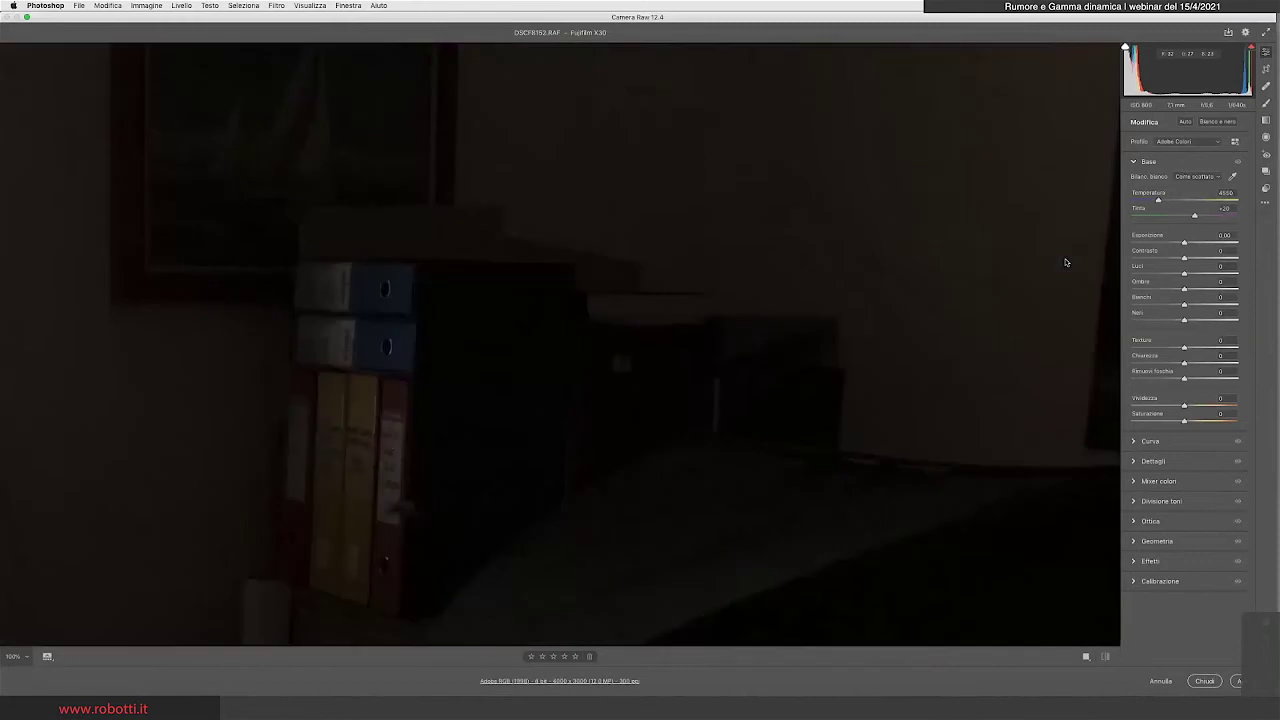
key(super+0)
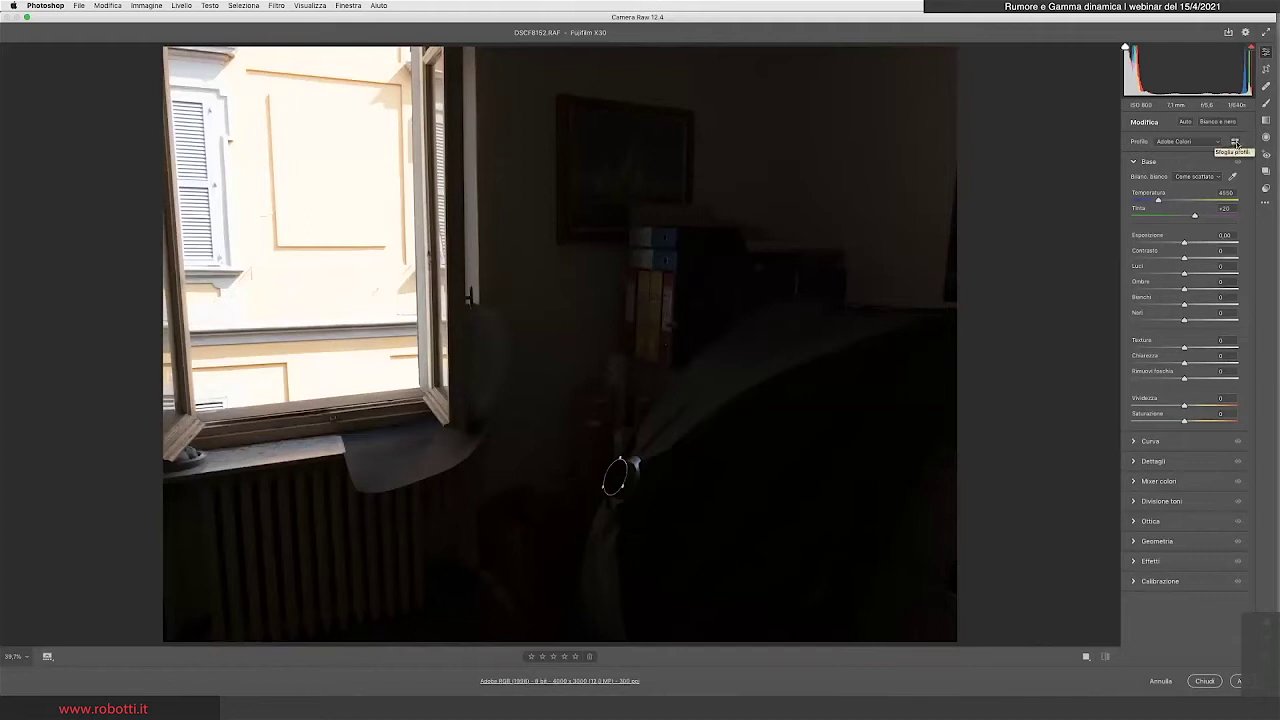
Show the profile browser with the Preferiti group collapsed.
click(1236, 143)
click(1236, 143)
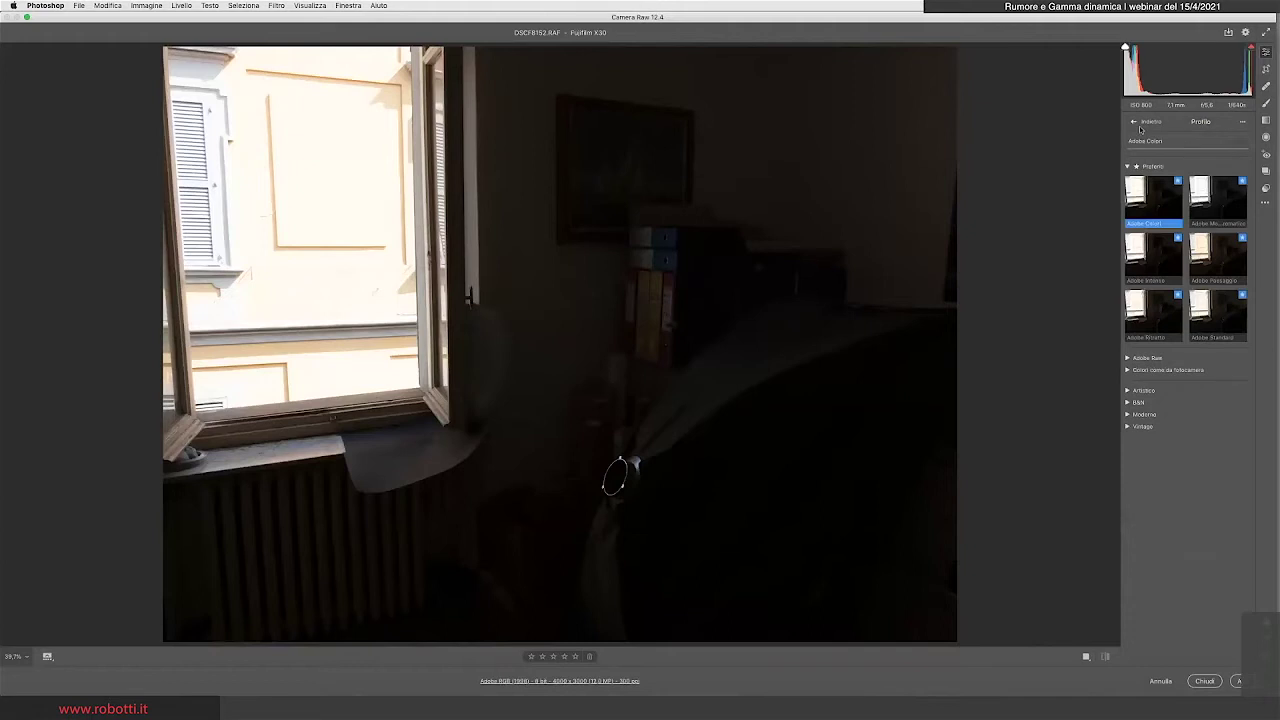
click(1135, 121)
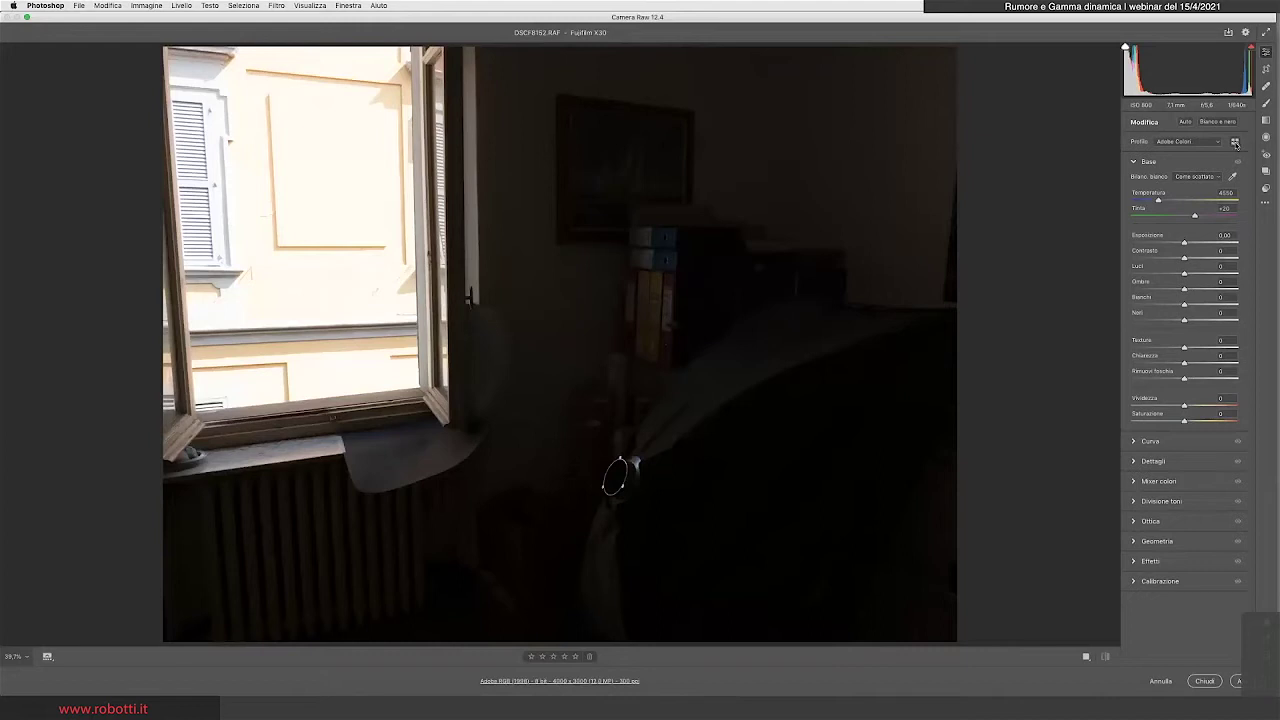
click(1235, 143)
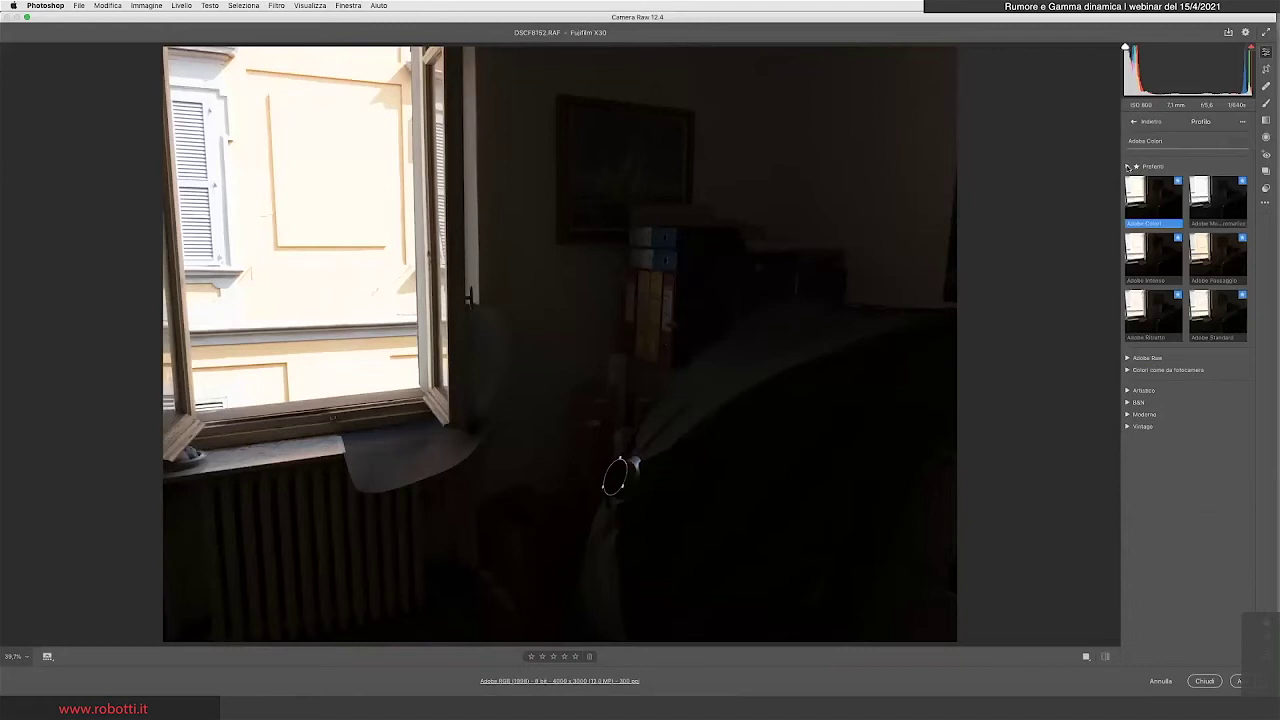
click(1128, 167)
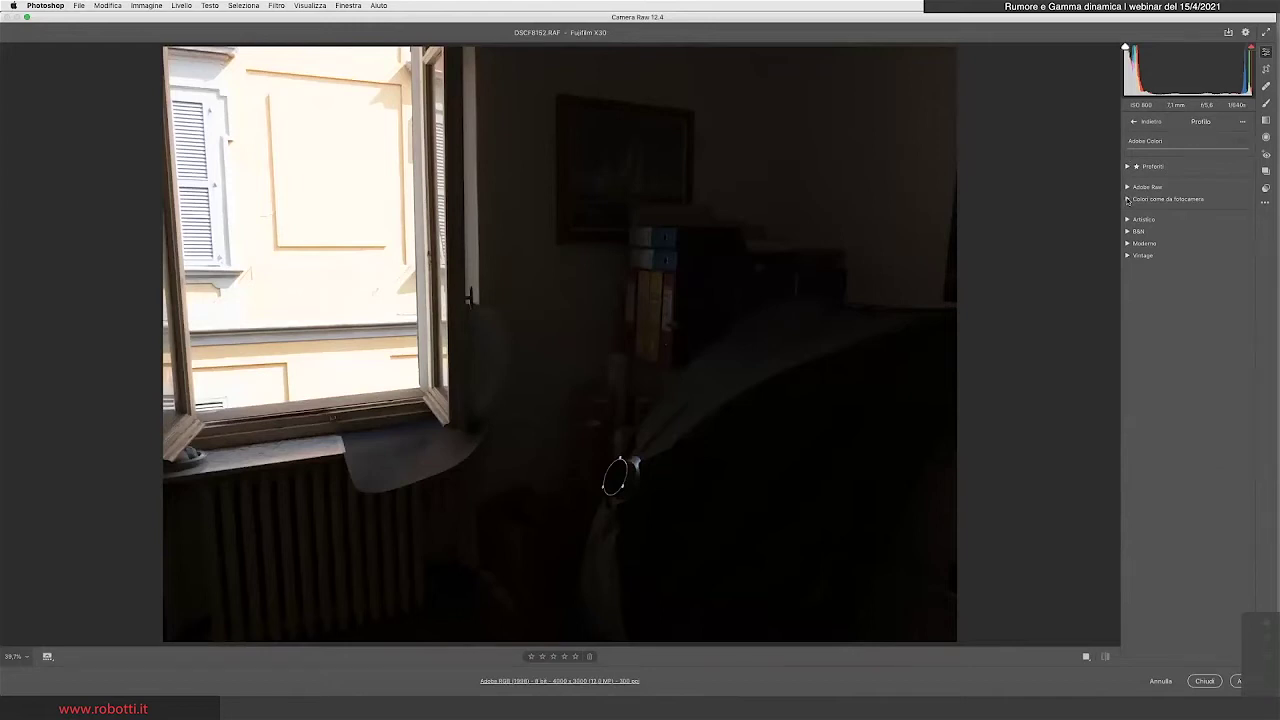
Apply the Monocromatico profile from Colori come da fotocamera, then return to the Modifica sliders.
click(1128, 200)
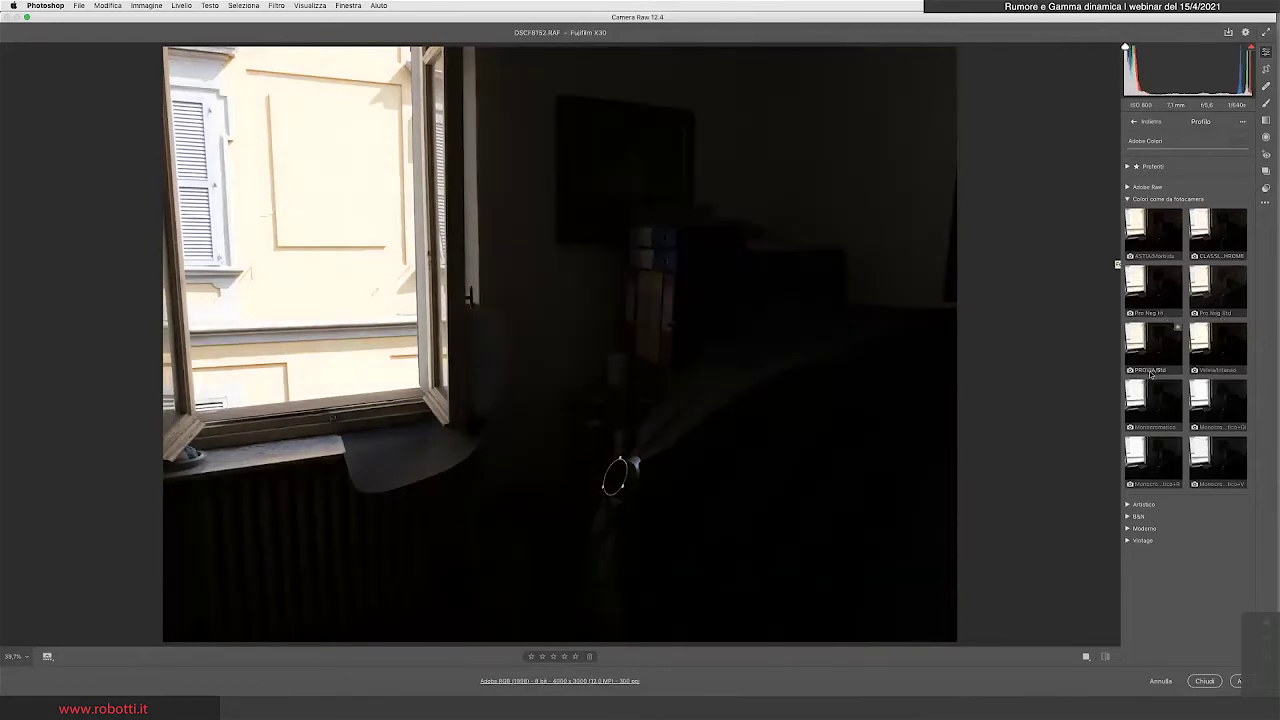
mouse_move(1153, 230)
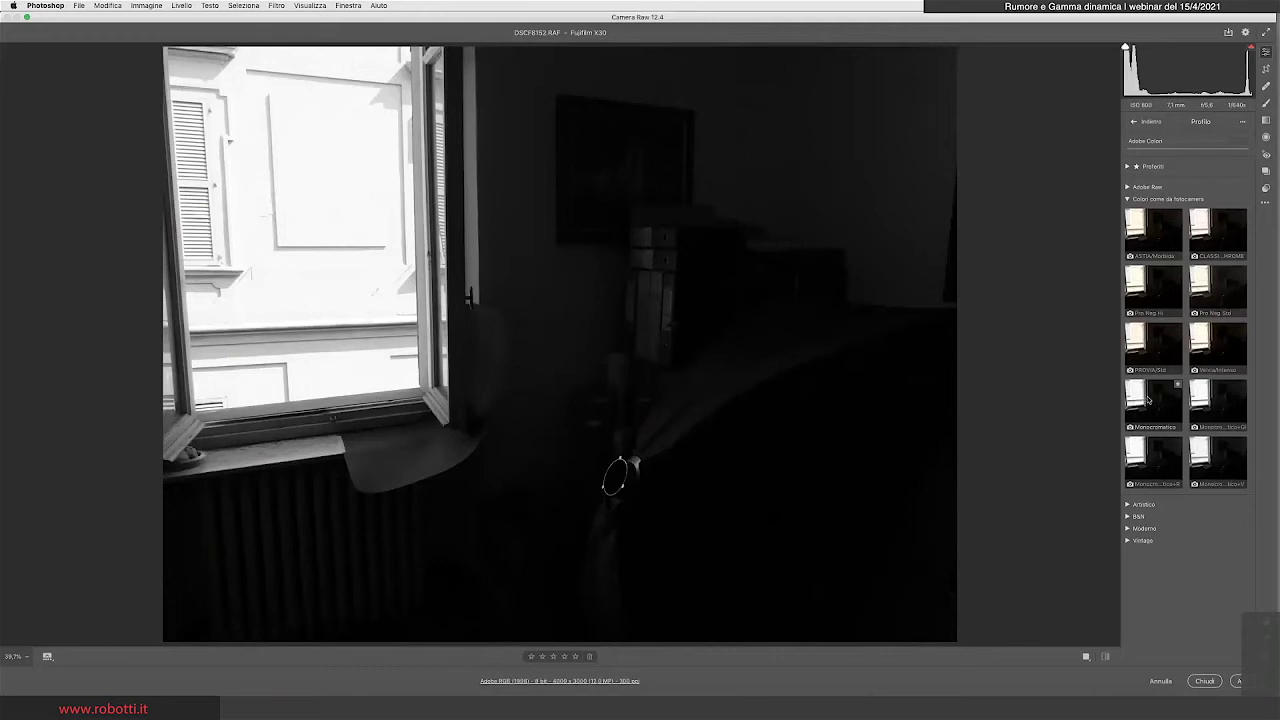
click(1148, 400)
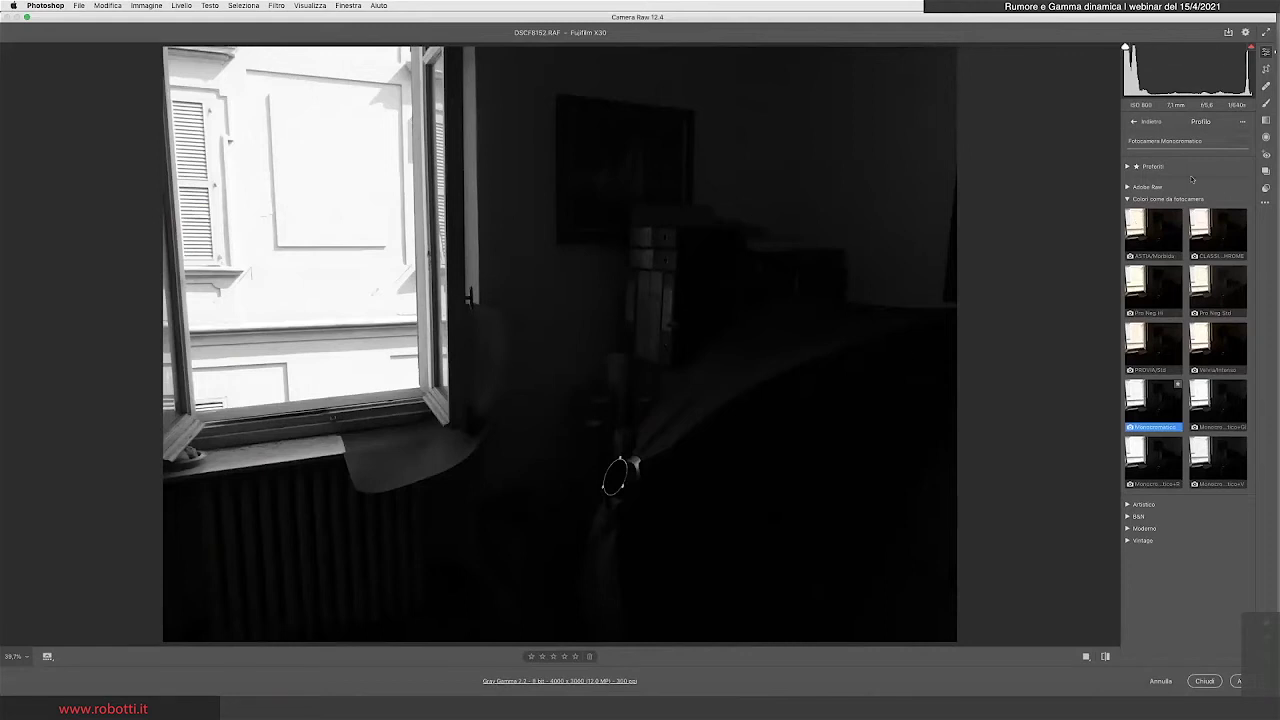
click(1146, 122)
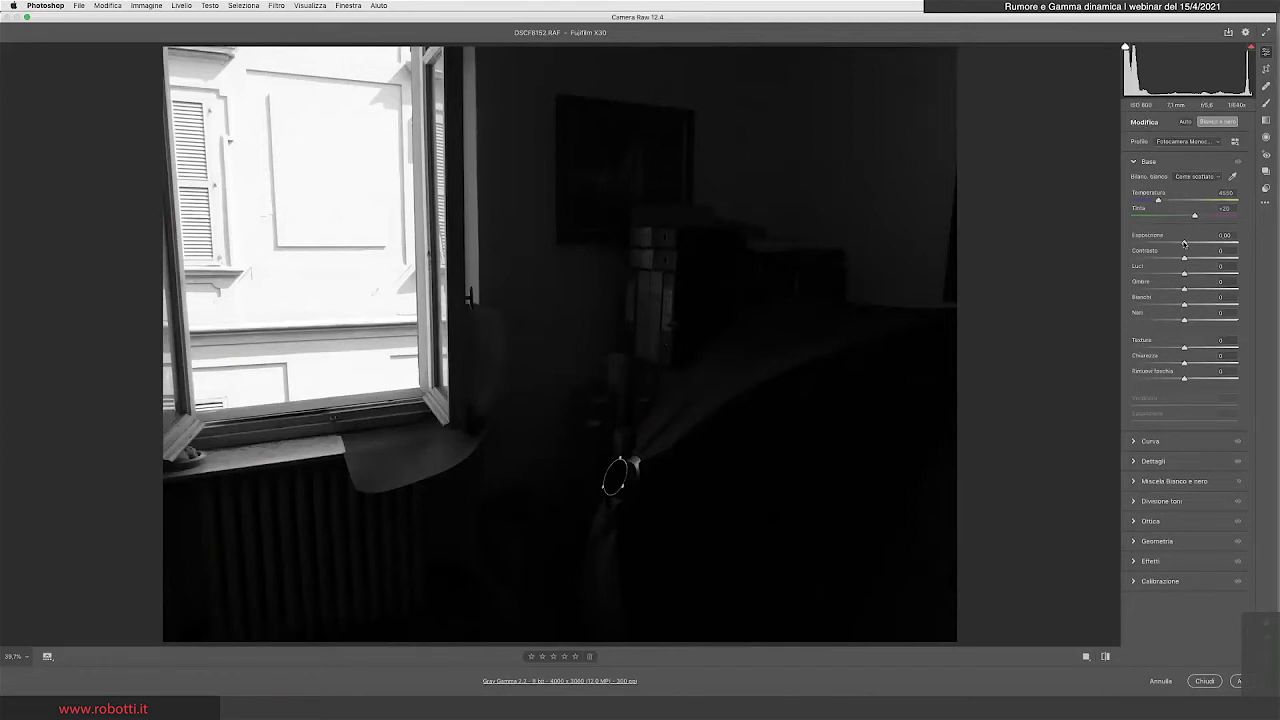
Try Luci (Highlights) at -100, -60 and -80, settling on -50.
mouse_move(1184, 272)
mouse_down()
mouse_move(1125, 280)
mouse_move(1154, 281)
mouse_up()
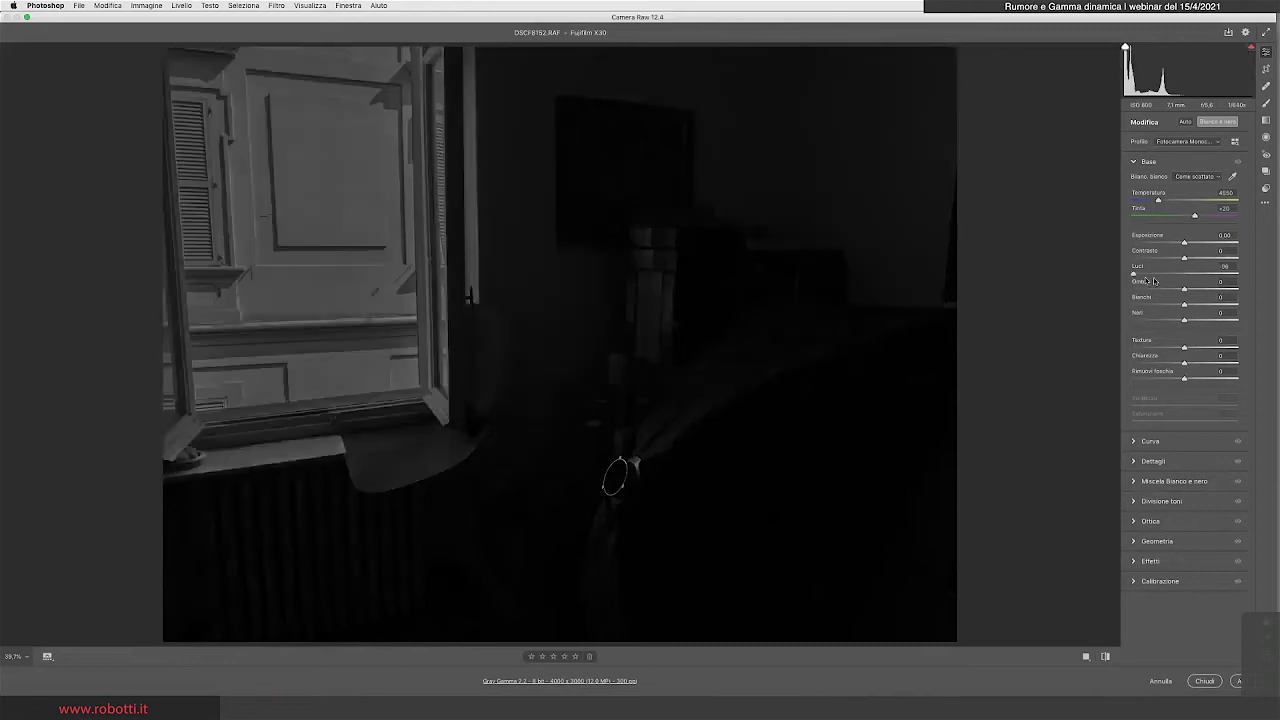
double_click(1176, 279)
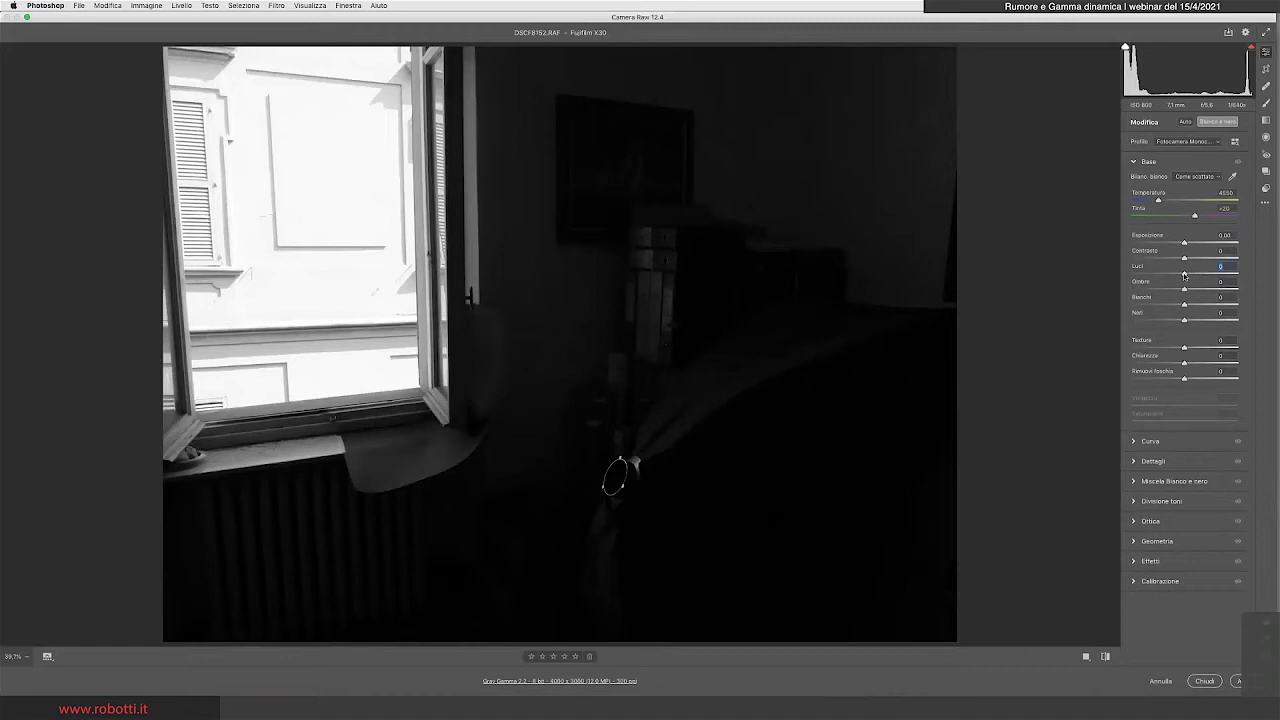
text(-100)
key(Return)
text(-60)
key(Return)
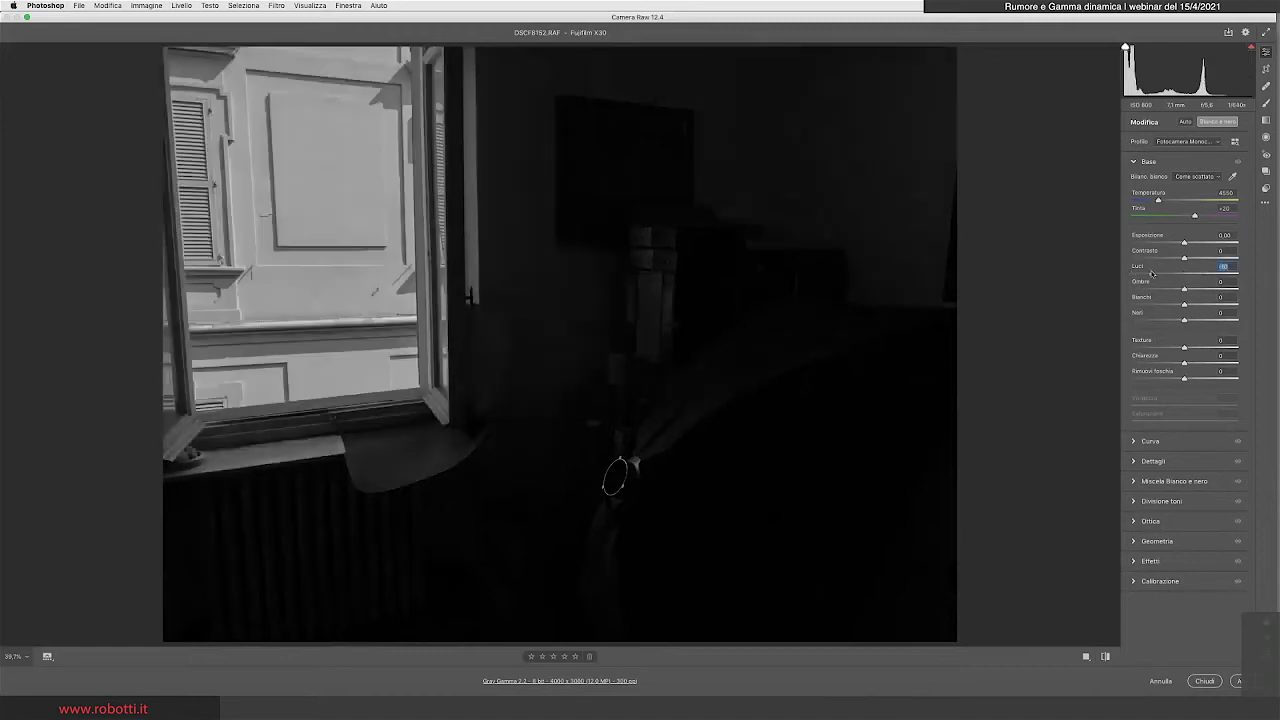
text(-80)
key(Return)
text(0)
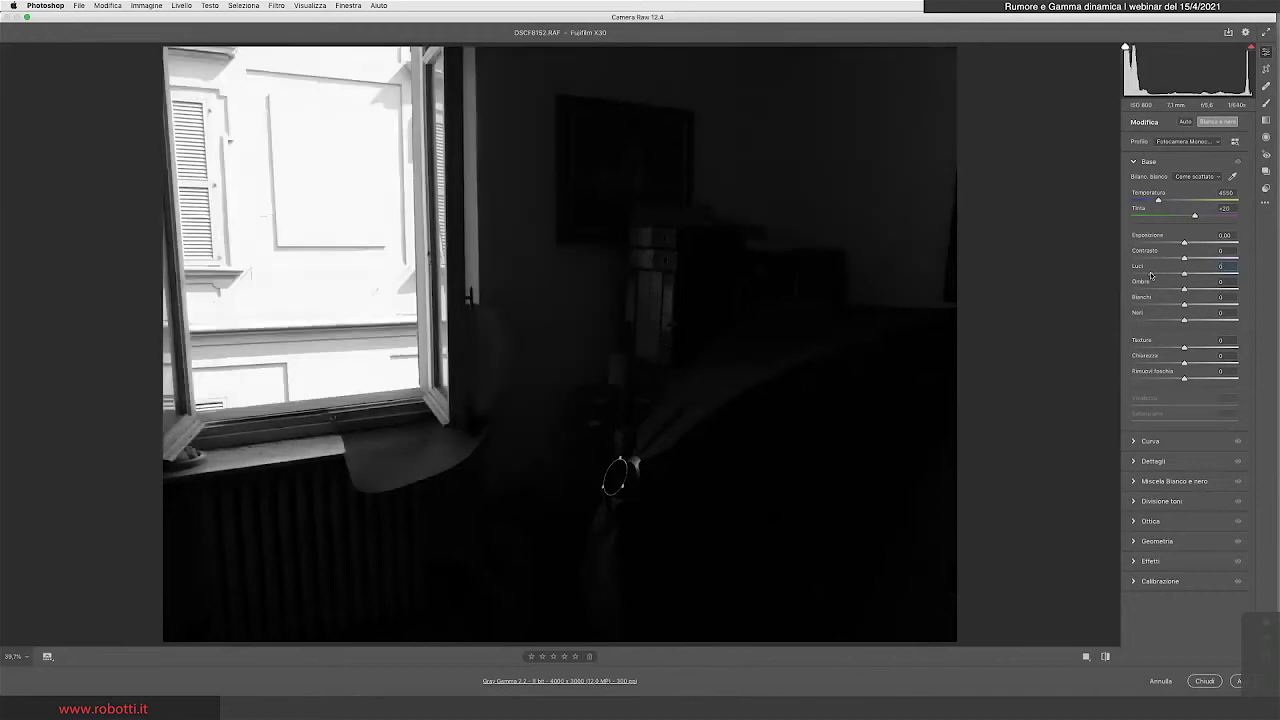
key(BackSpace)
text(-50)
key(Return)
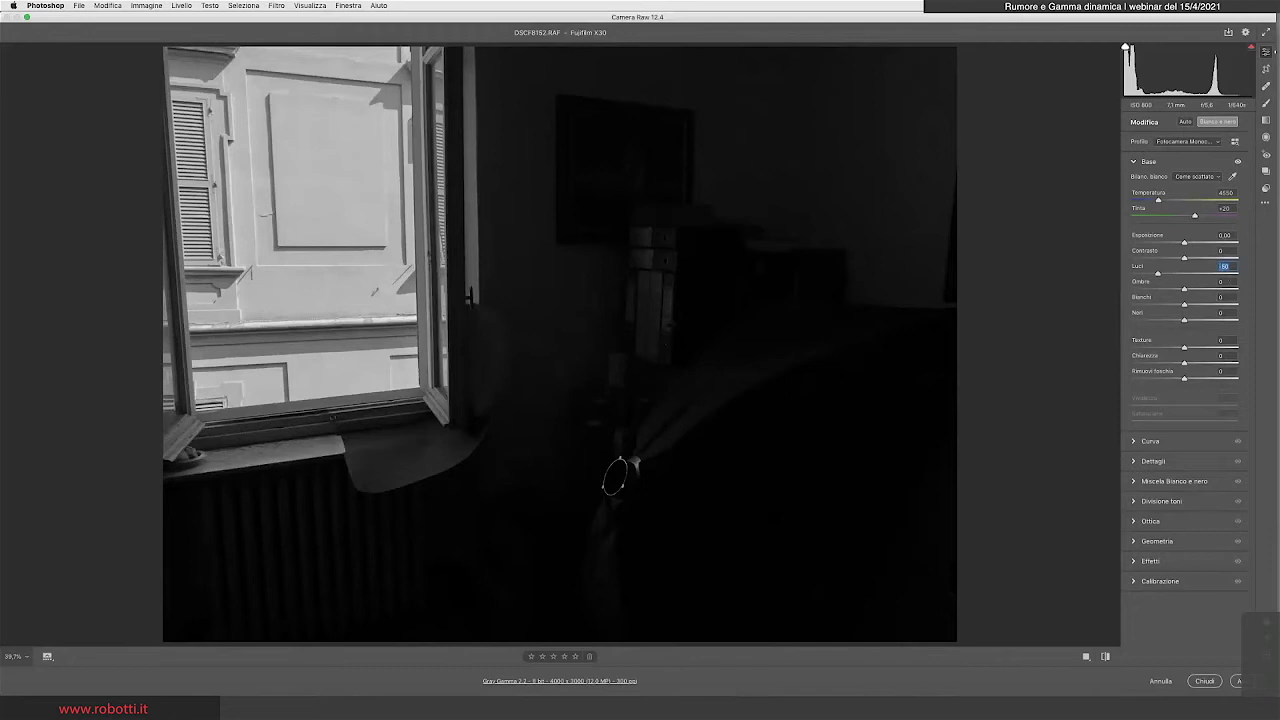
Raise Ombre (Shadows) to +50, then nudge it higher.
key(Tab)
text(50)
key(Return)
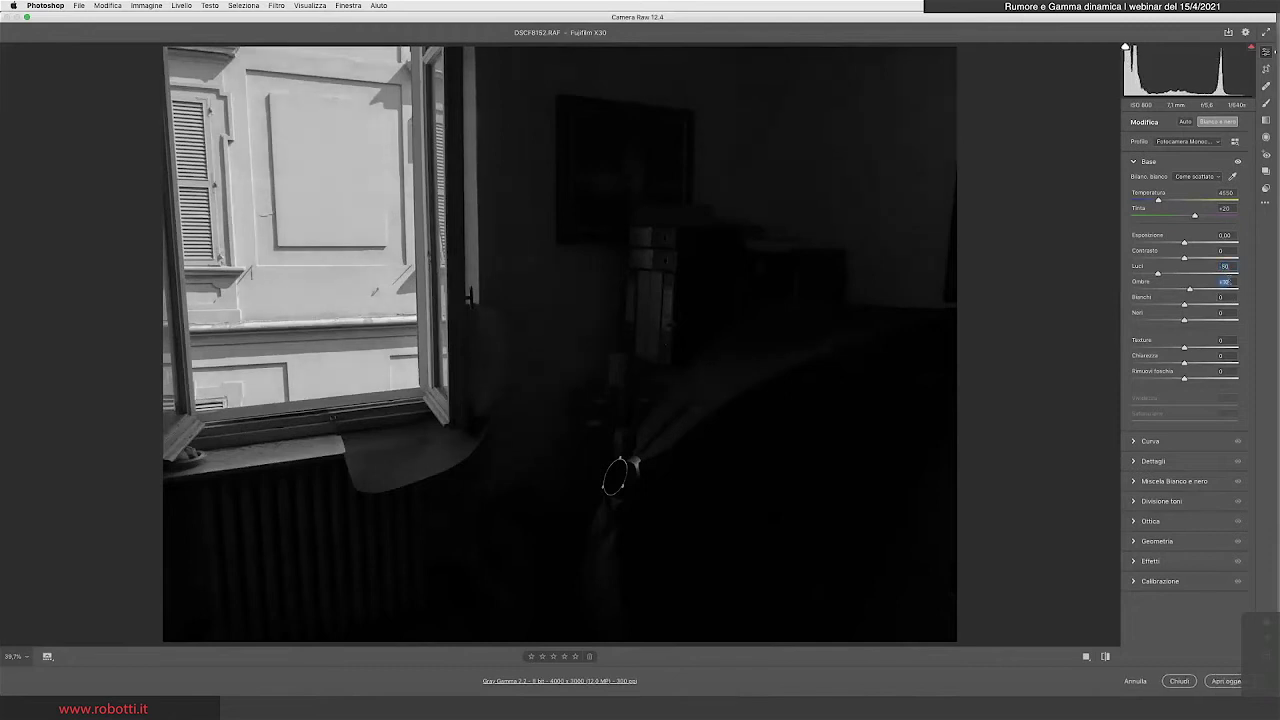
key(shift+Up)
key(shift+Up)
key(shift+Up)
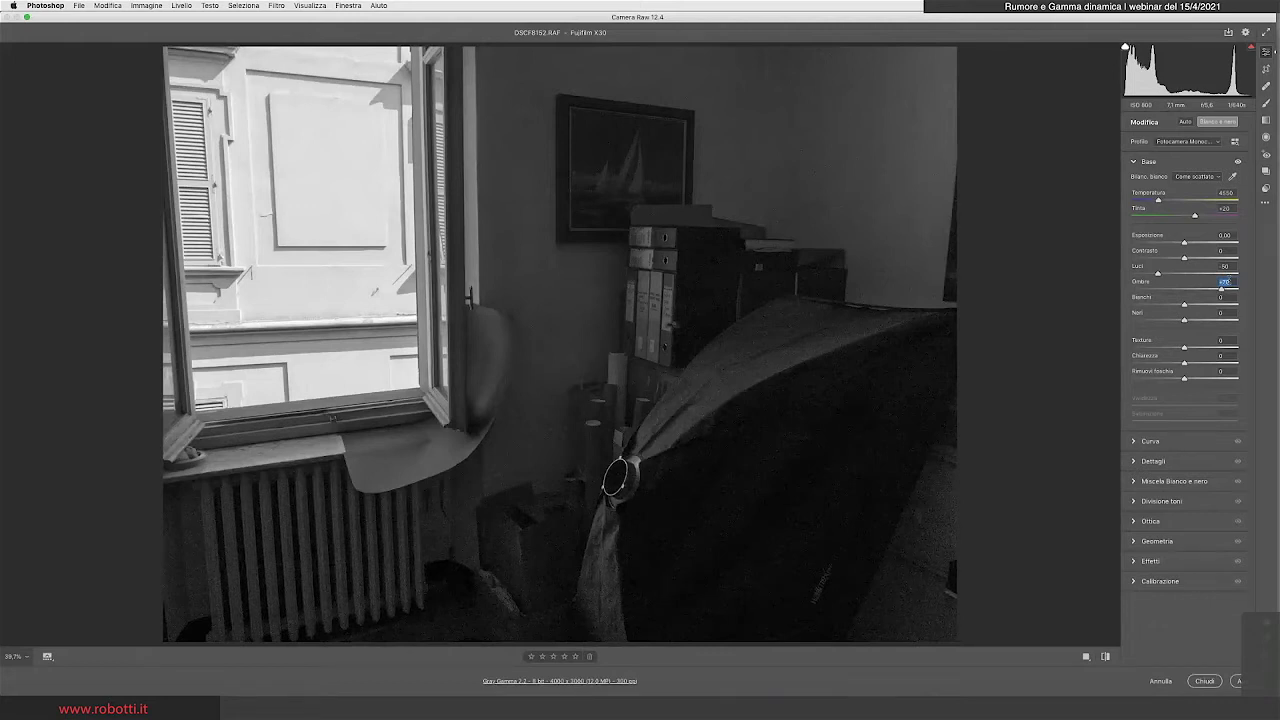
click(414, 322)
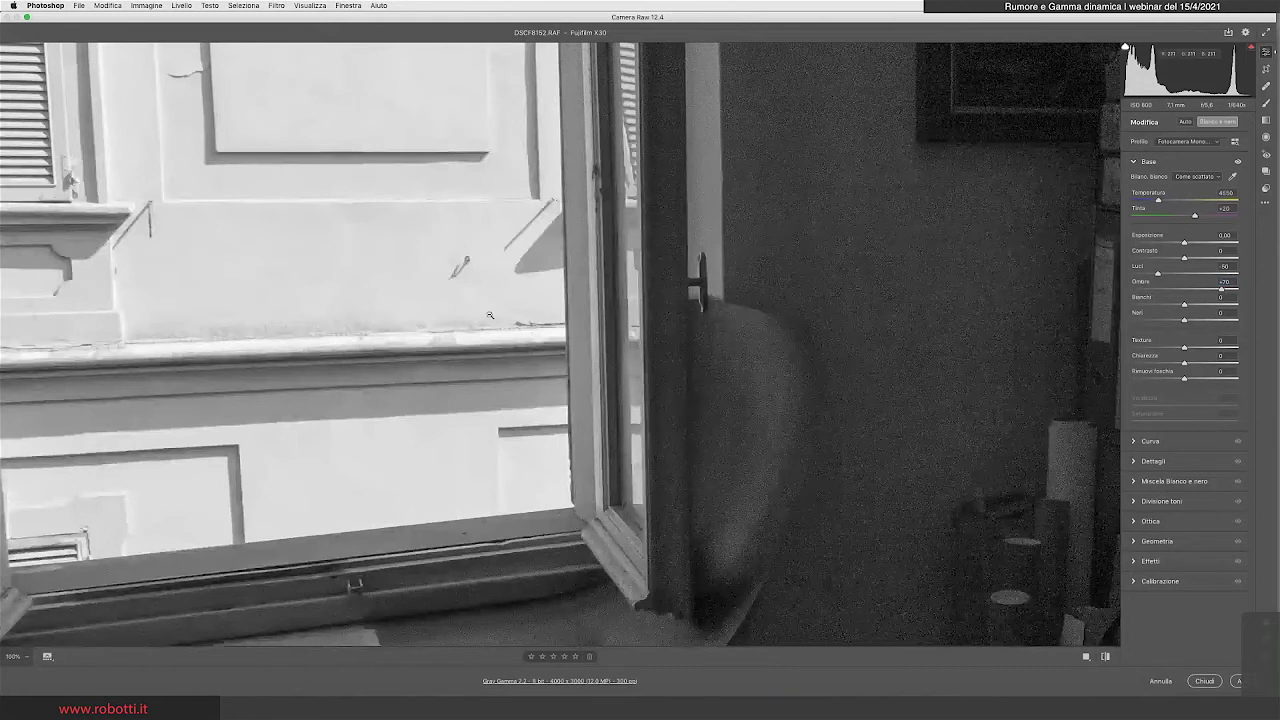
scroll(574, 418, up, 5)
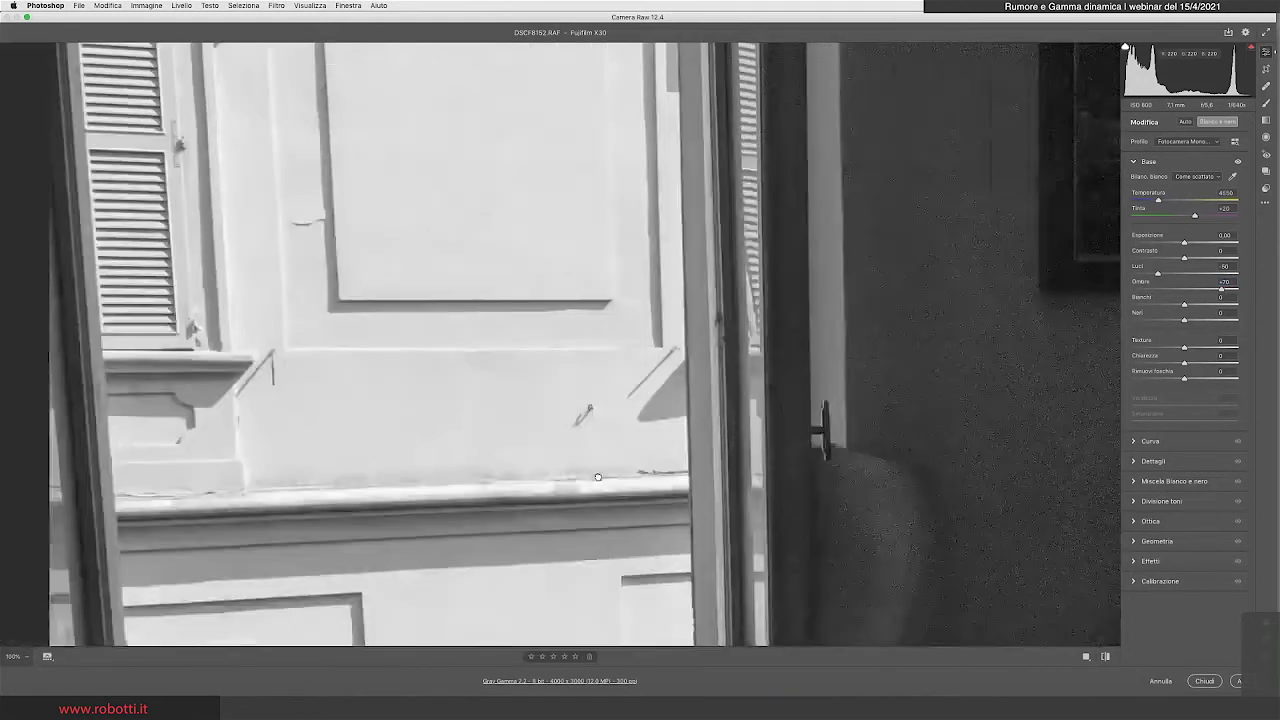
scroll(560, 490, right, 2)
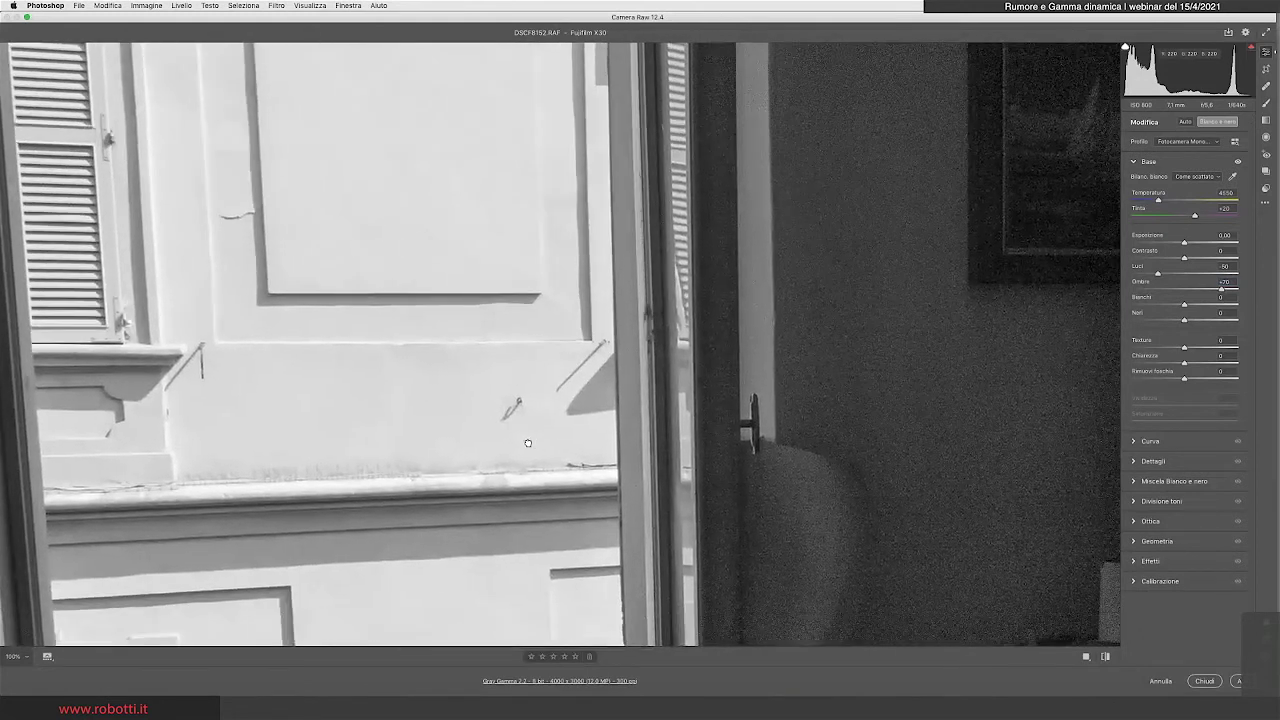
scroll(560, 485, down, 2)
scroll(575, 465, right, 2)
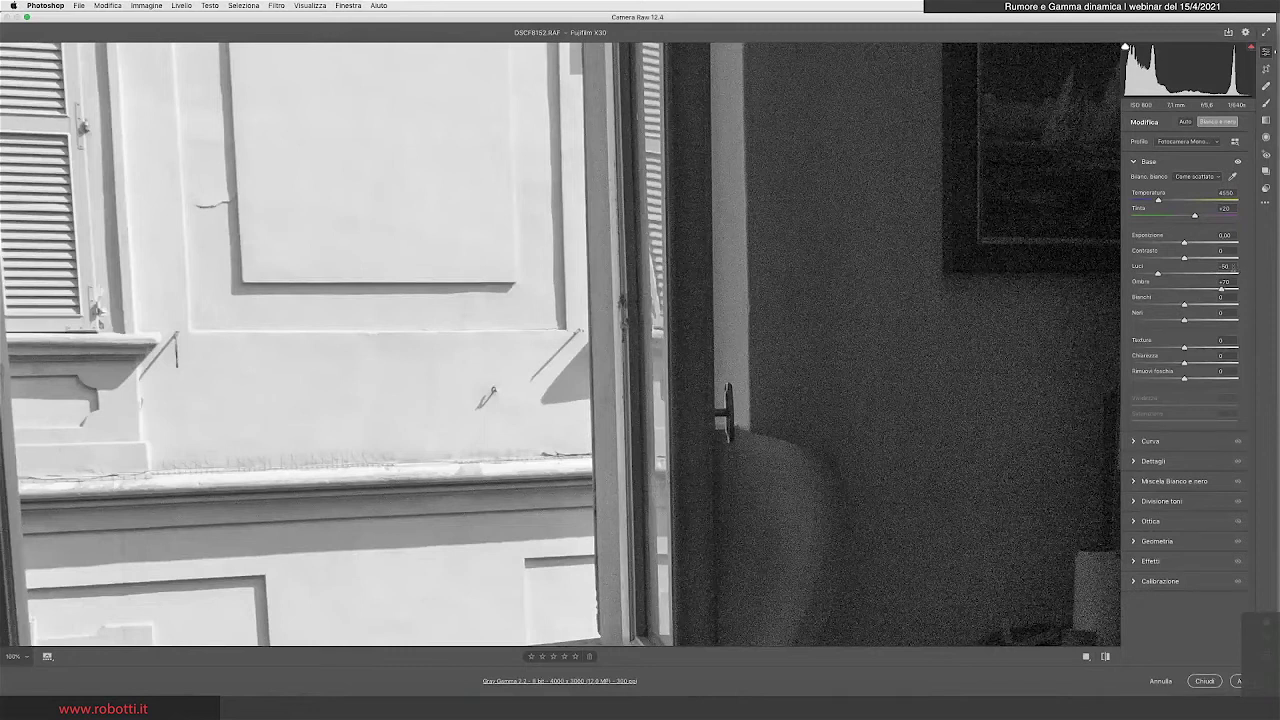
Try Highlights at -80, -100 and -70, keep -50, and fit the photo in view.
key(shift)
key(shift+Down)
key(shift+Down)
key(shift+Down)
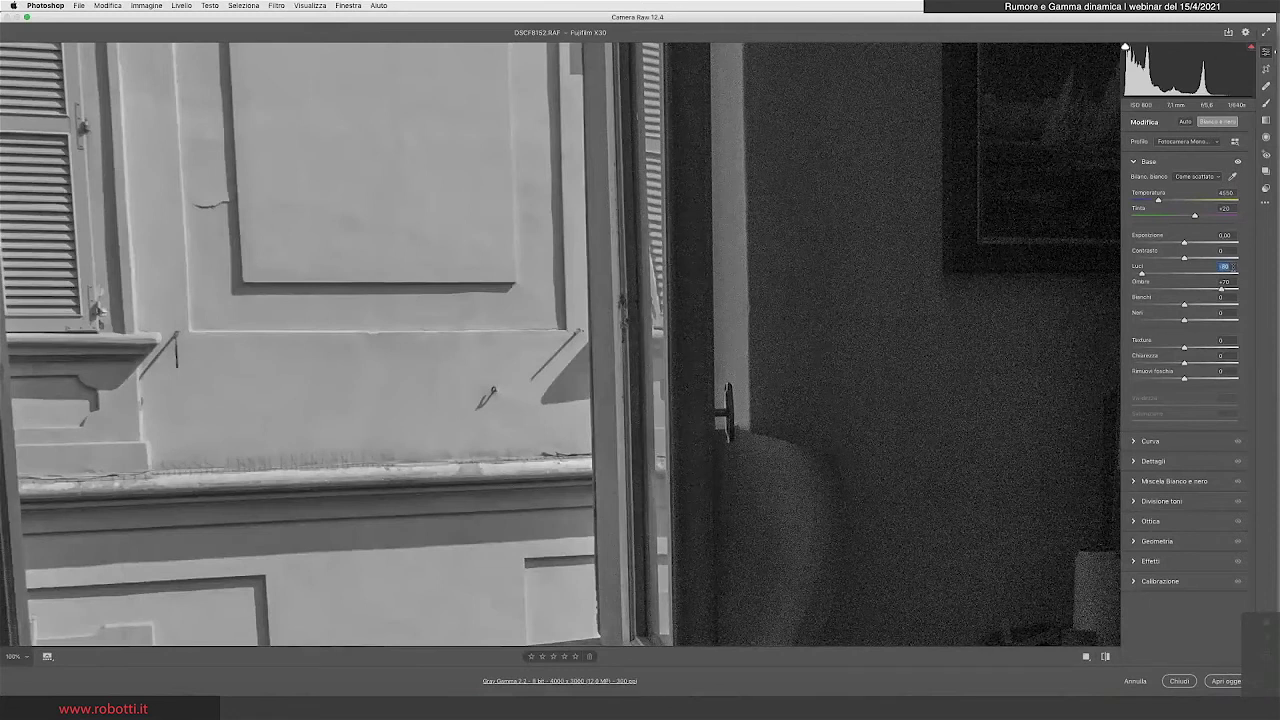
key(shift+Down)
key(shift+Down)
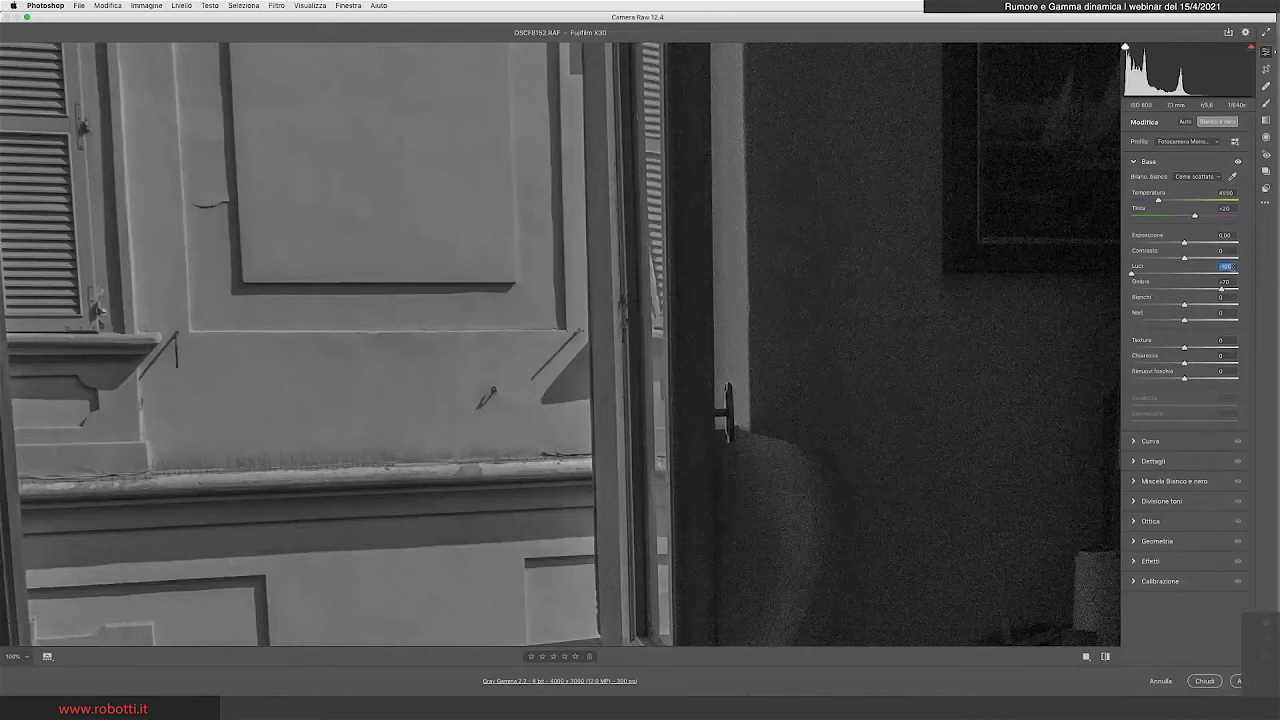
text(-70)
key(Return)
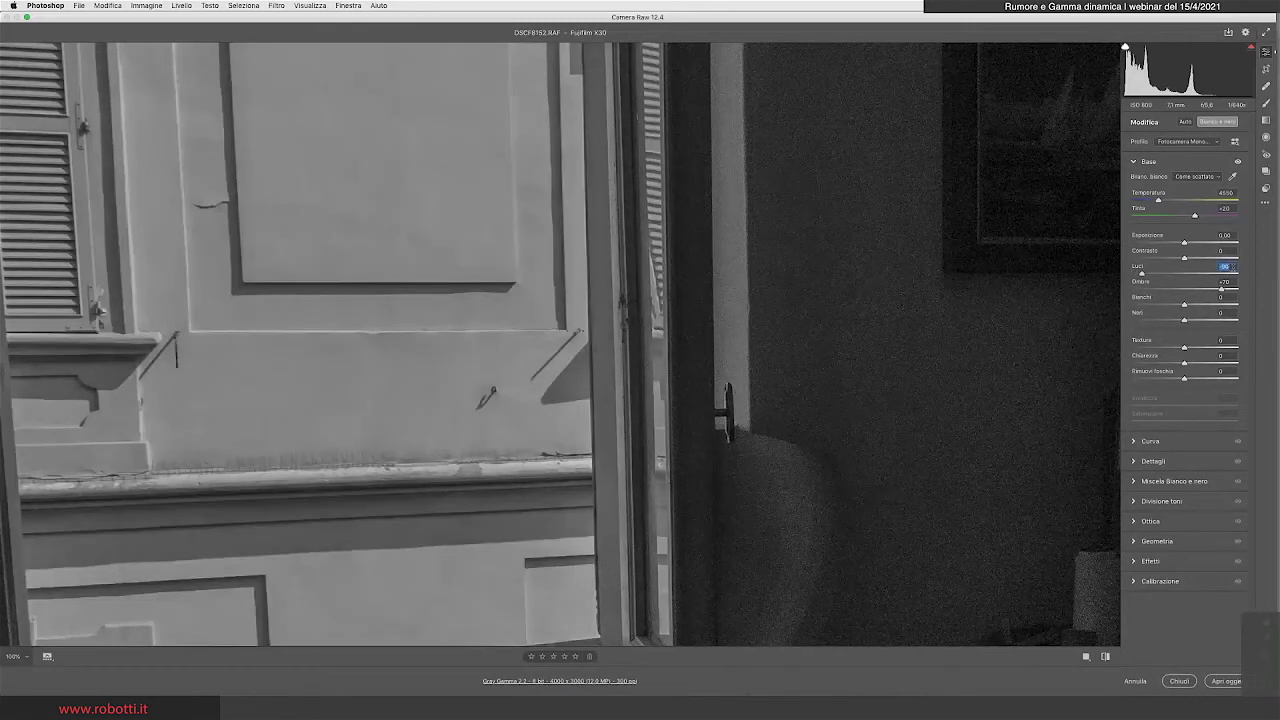
text(-50)
key(Return)
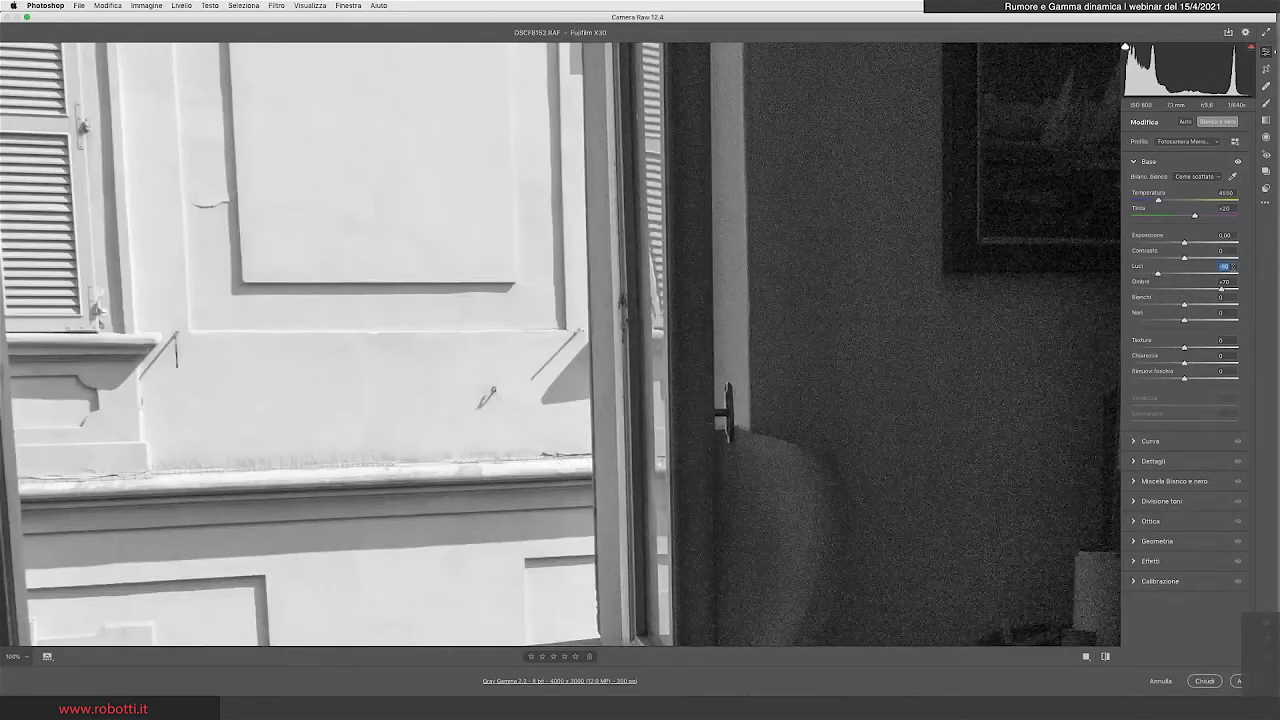
click(1233, 267)
click(830, 284)
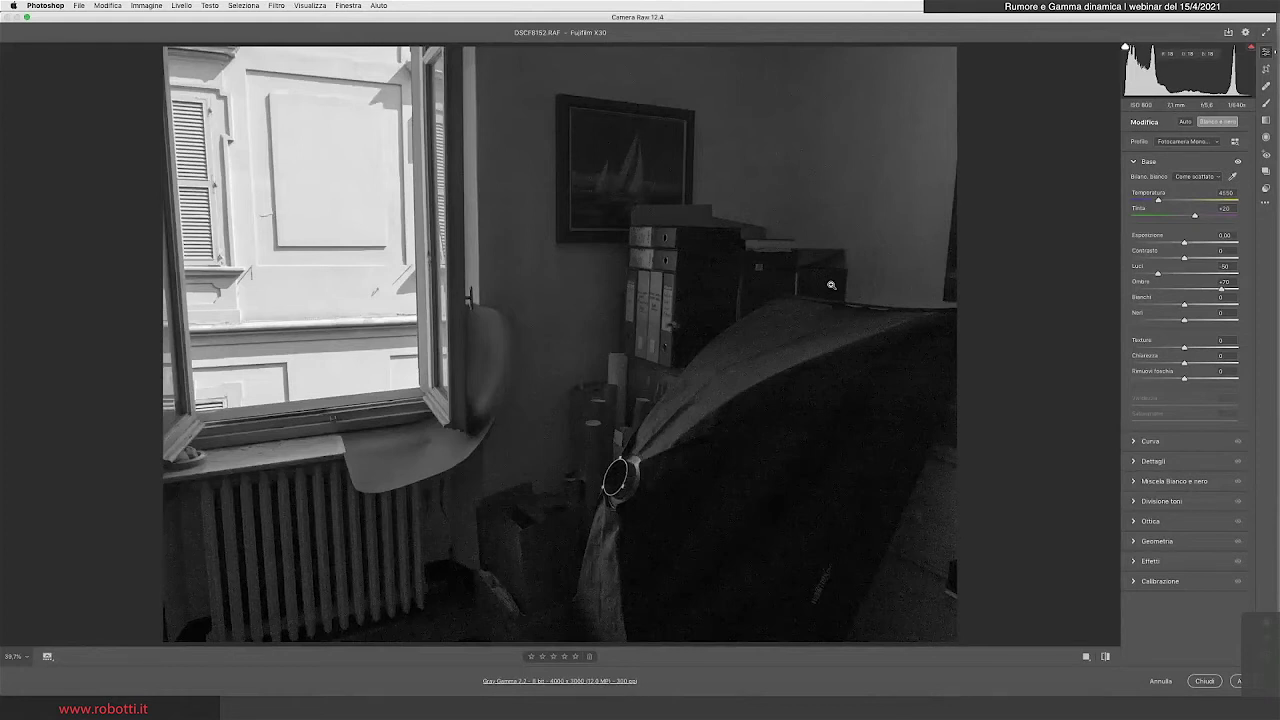
Reset all Camera Raw adjustments with Ripristina impostazioni predefinite.
click(1265, 204)
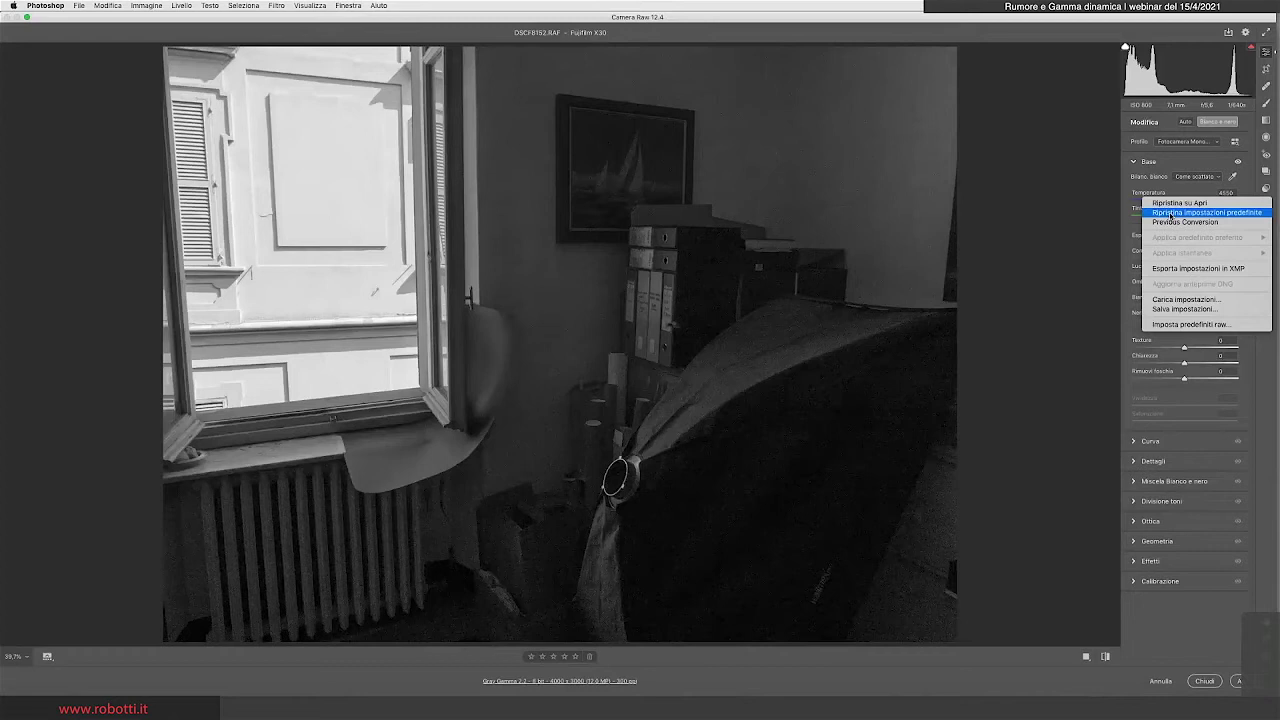
click(1170, 213)
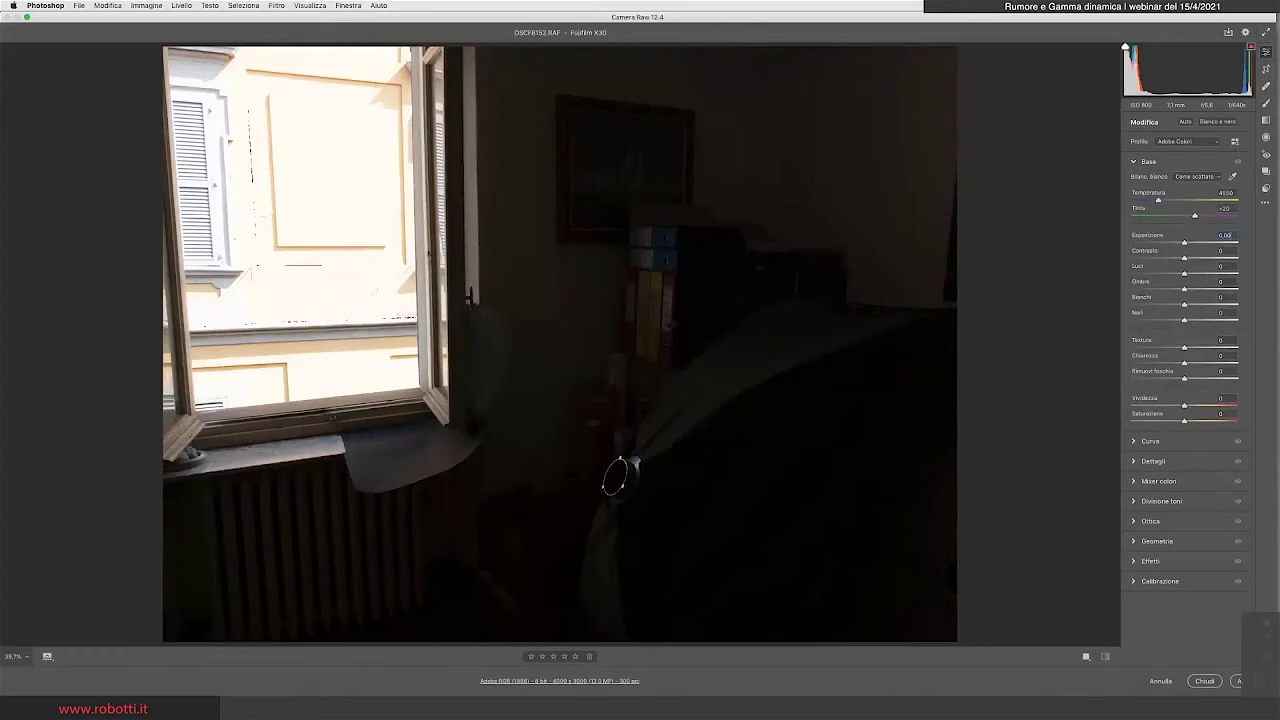
Open the photo in Photoshop and show its Istogramma panel.
click(1238, 681)
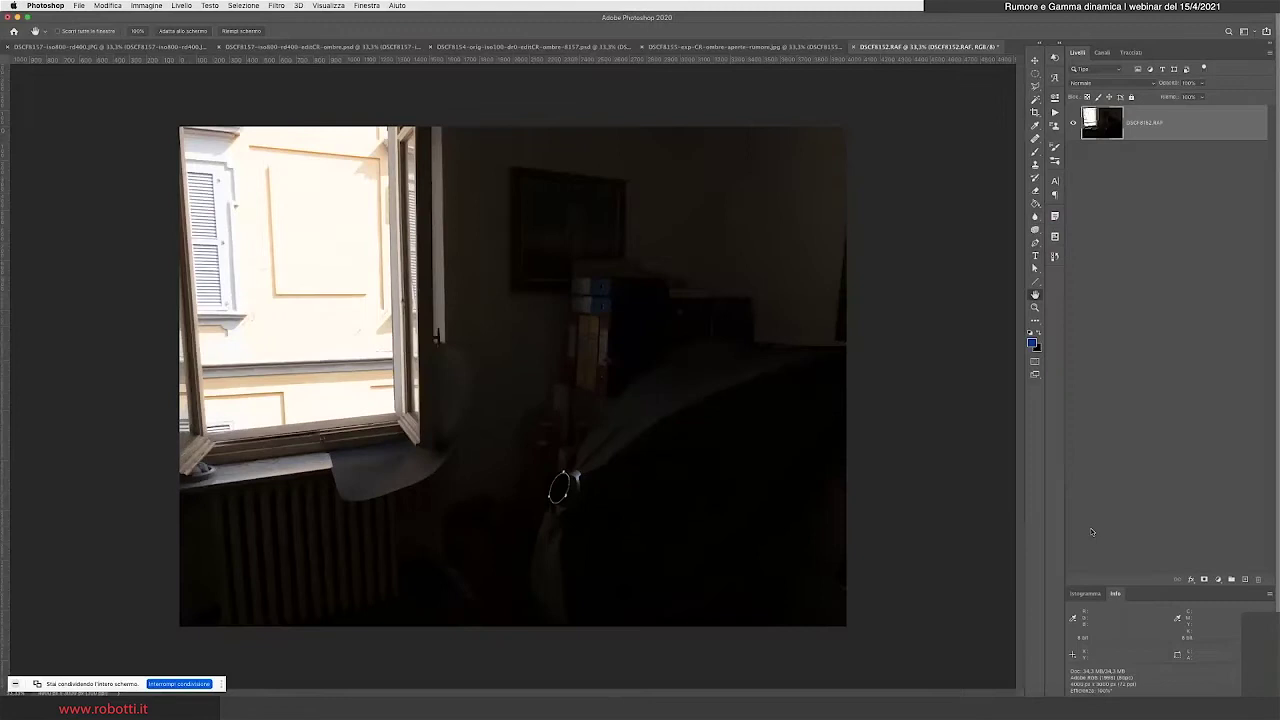
click(1090, 594)
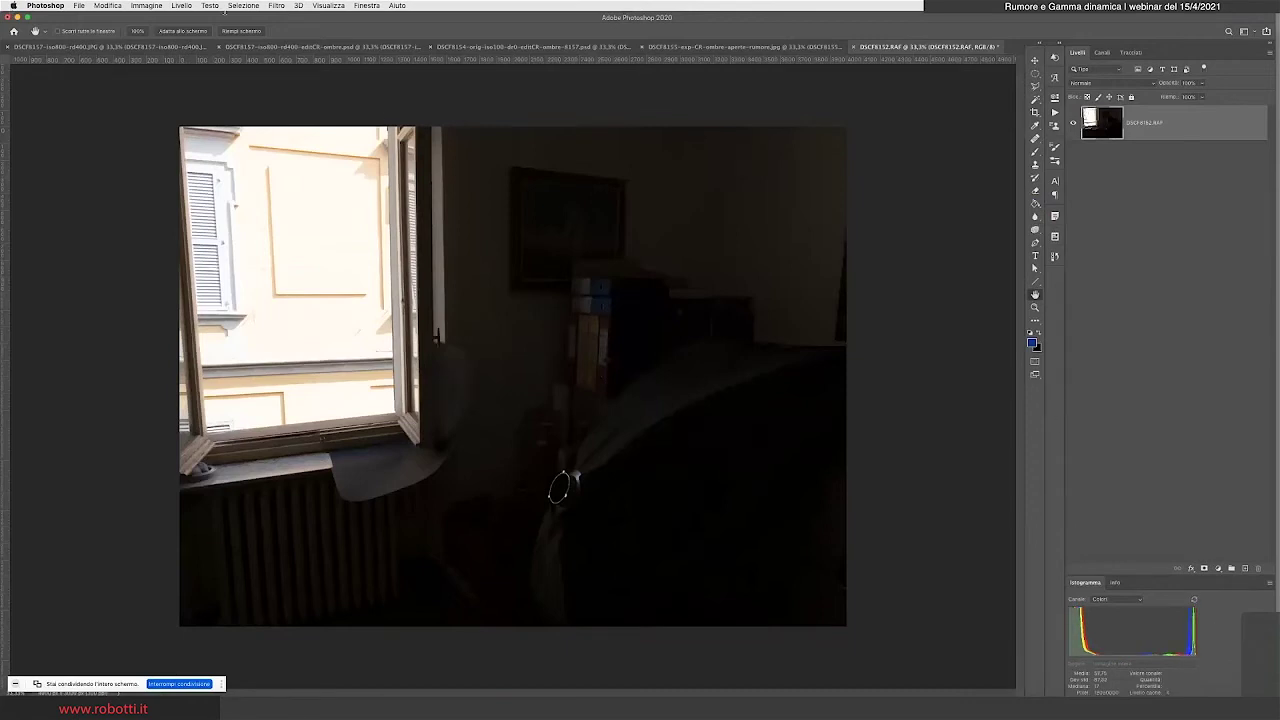
click(146, 6)
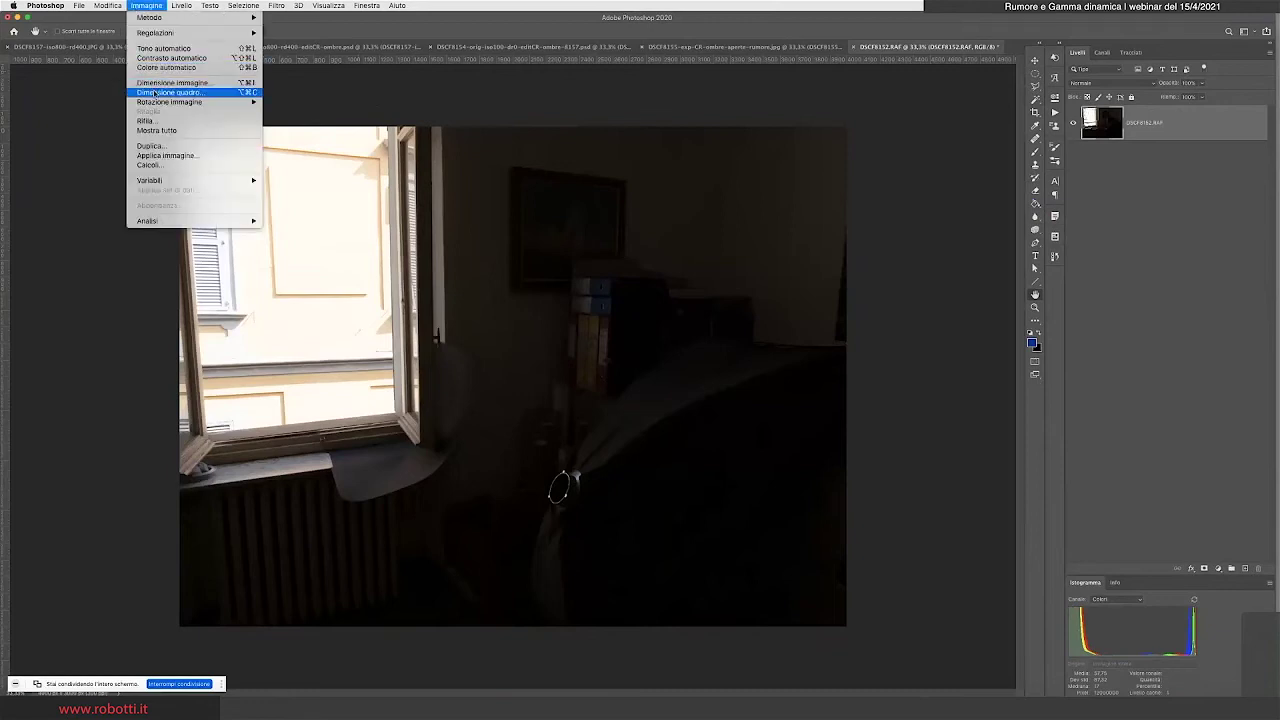
mouse_move(156, 33)
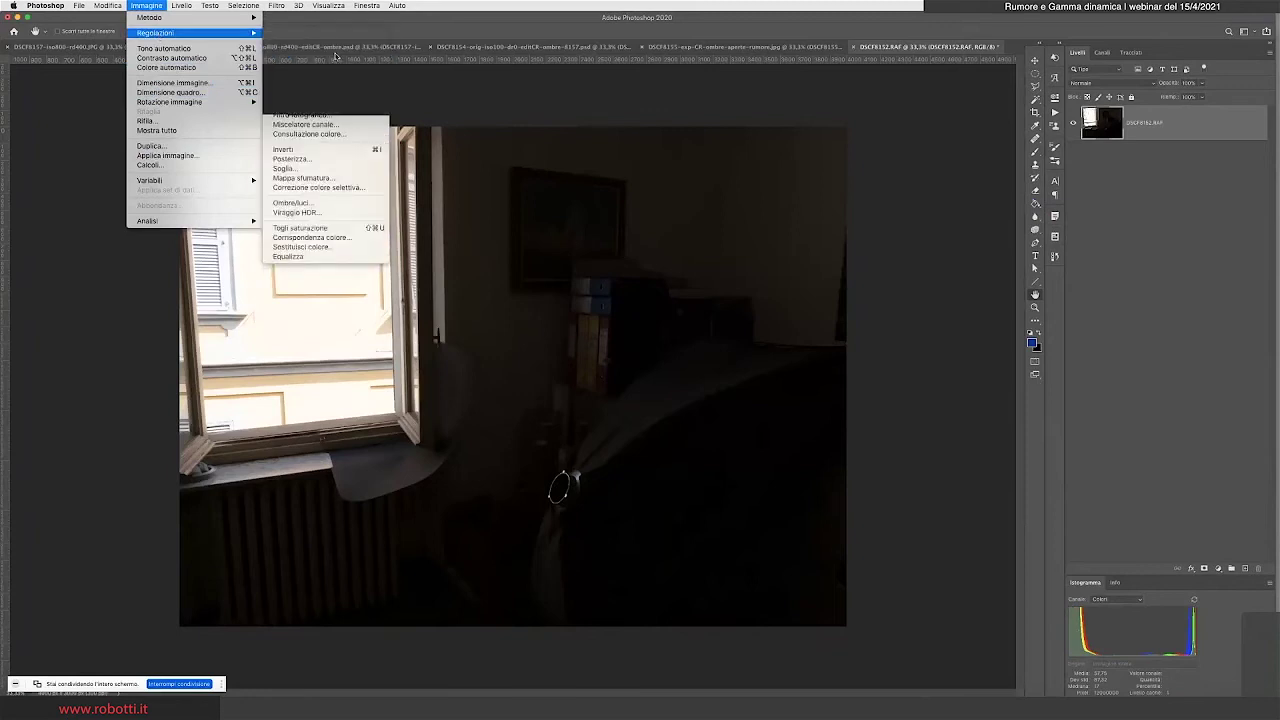
Open Curve on the dark photo and check its white-point Input value.
click(865, 143)
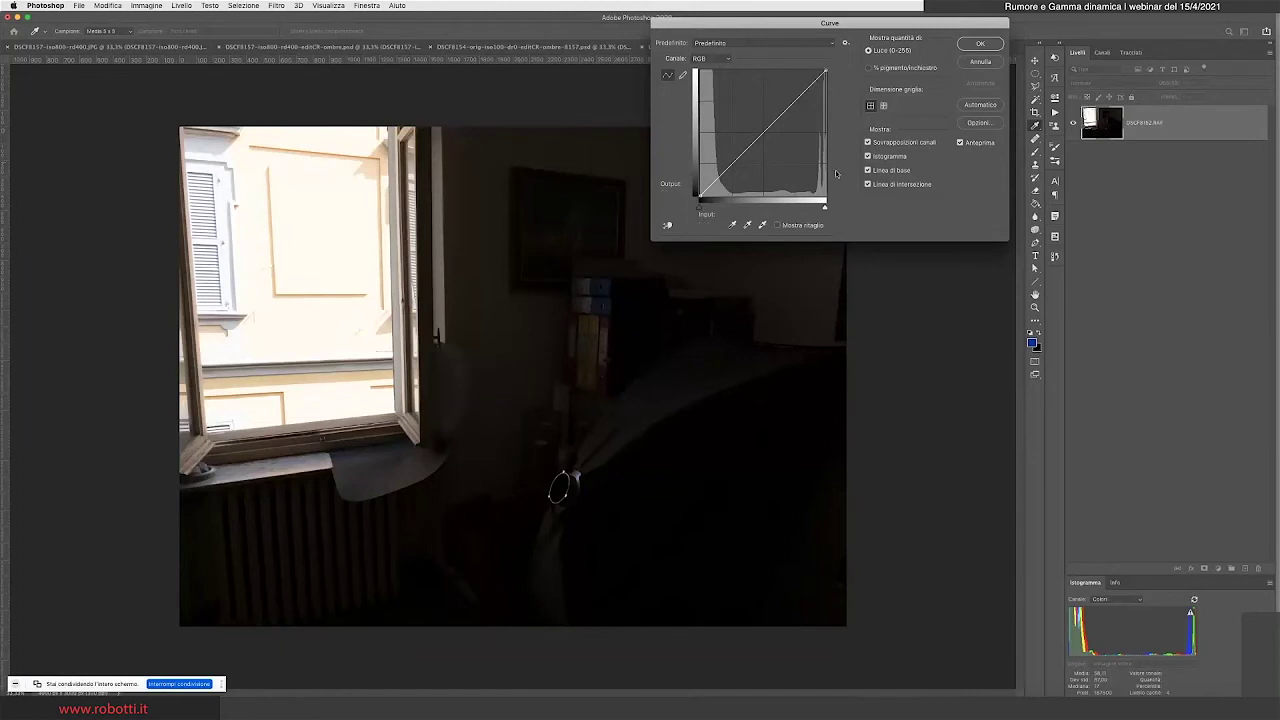
click(826, 207)
Cancel the Curves dialog and start closing DSCF8152.RAF.
click(981, 62)
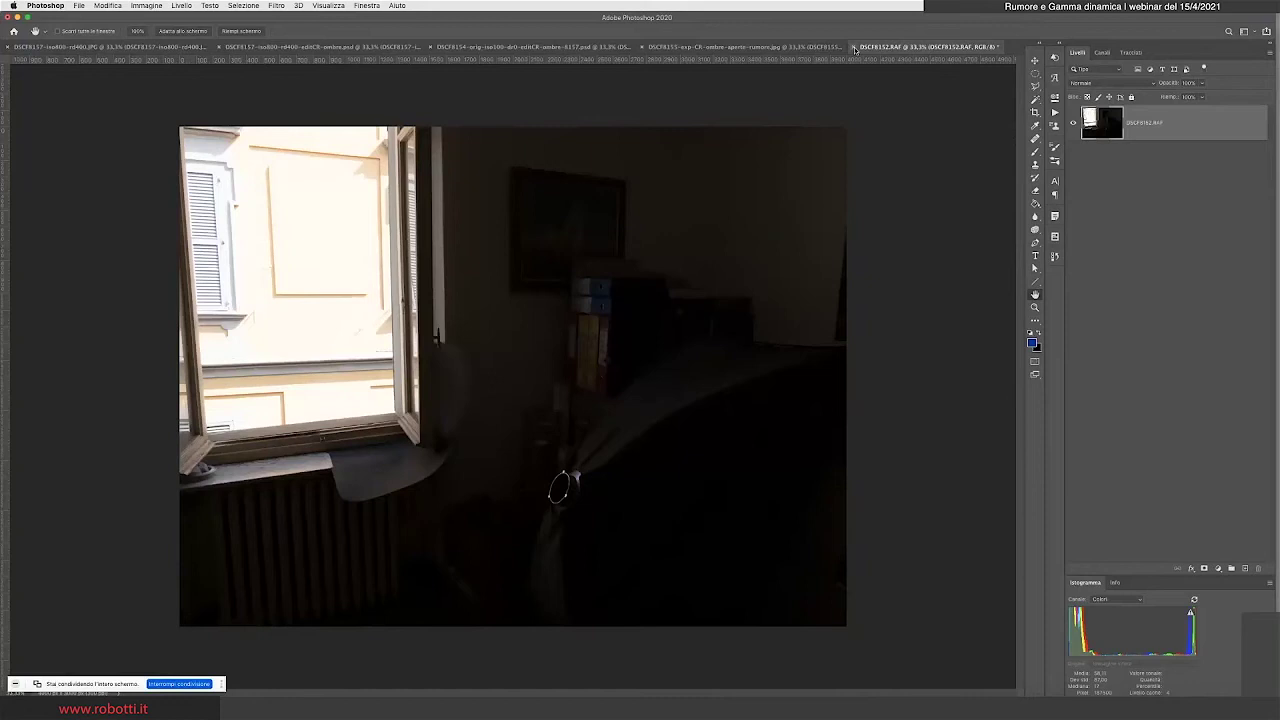
click(854, 47)
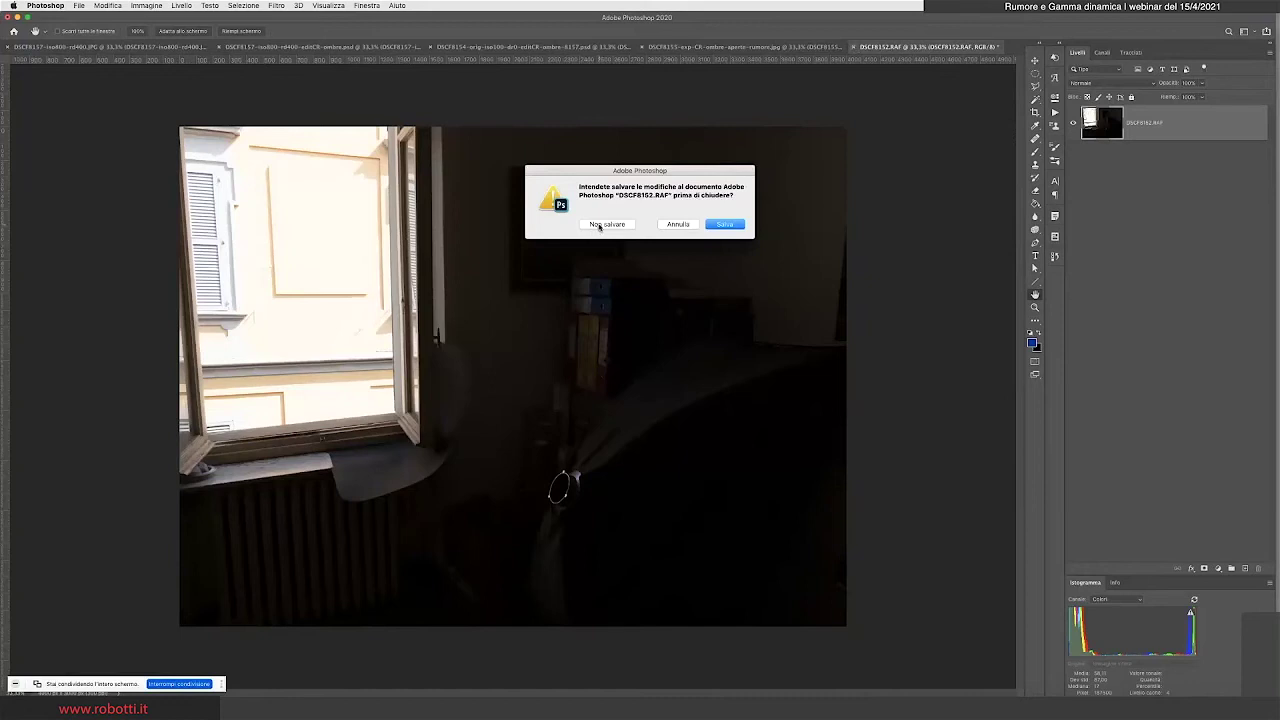
click(680, 225)
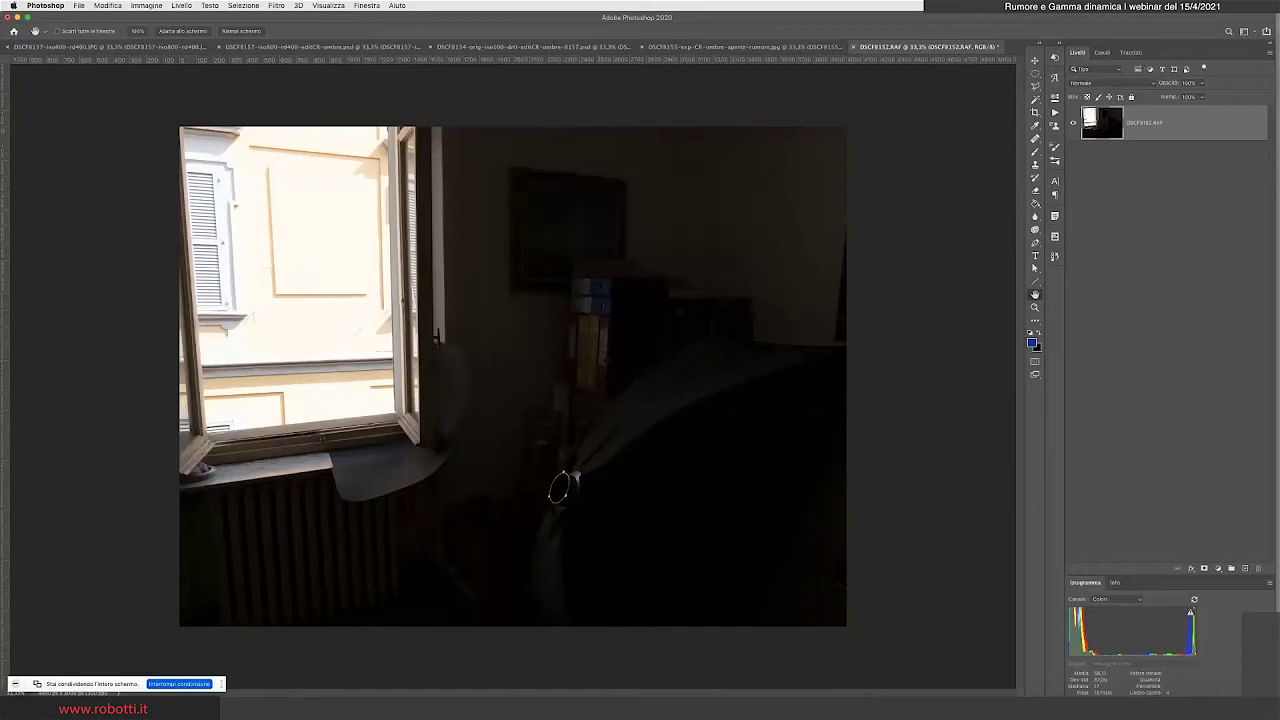
click(1199, 22)
drag(1212, 22, 1216, 22)
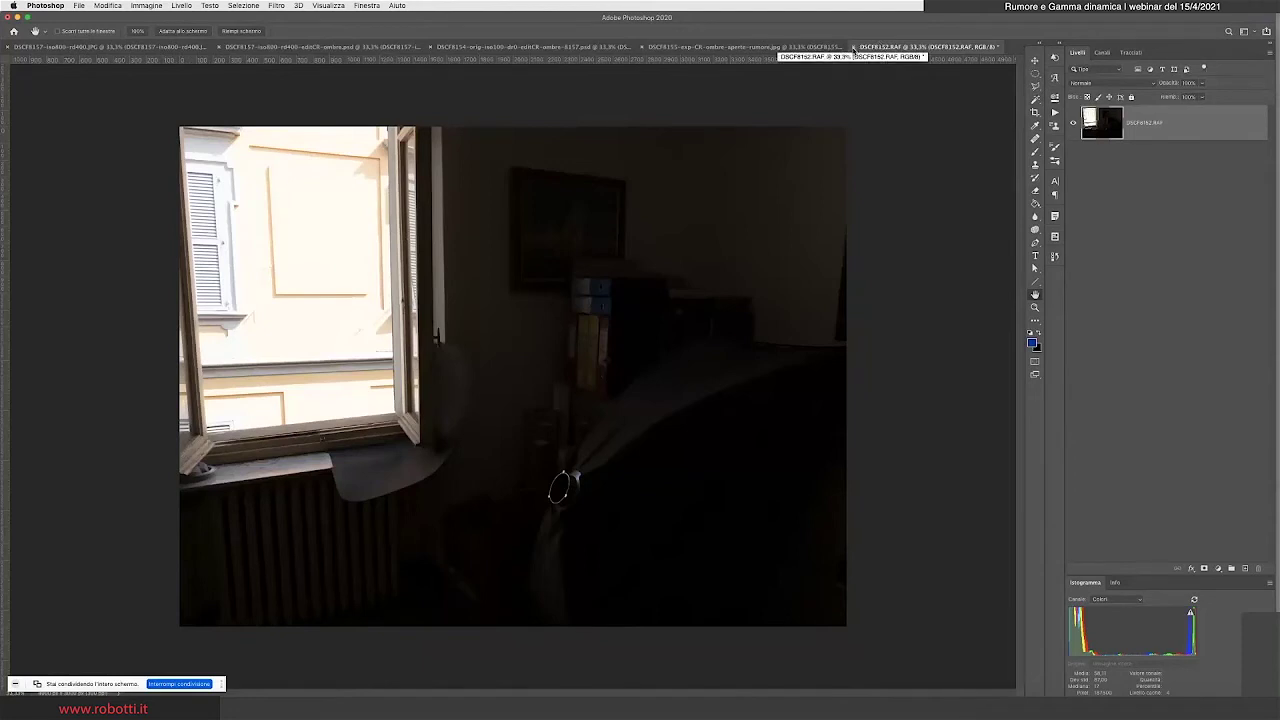
Close DSCF8152.RAF without saving and switch to the DSCF8157-iso800 document.
click(852, 48)
click(595, 228)
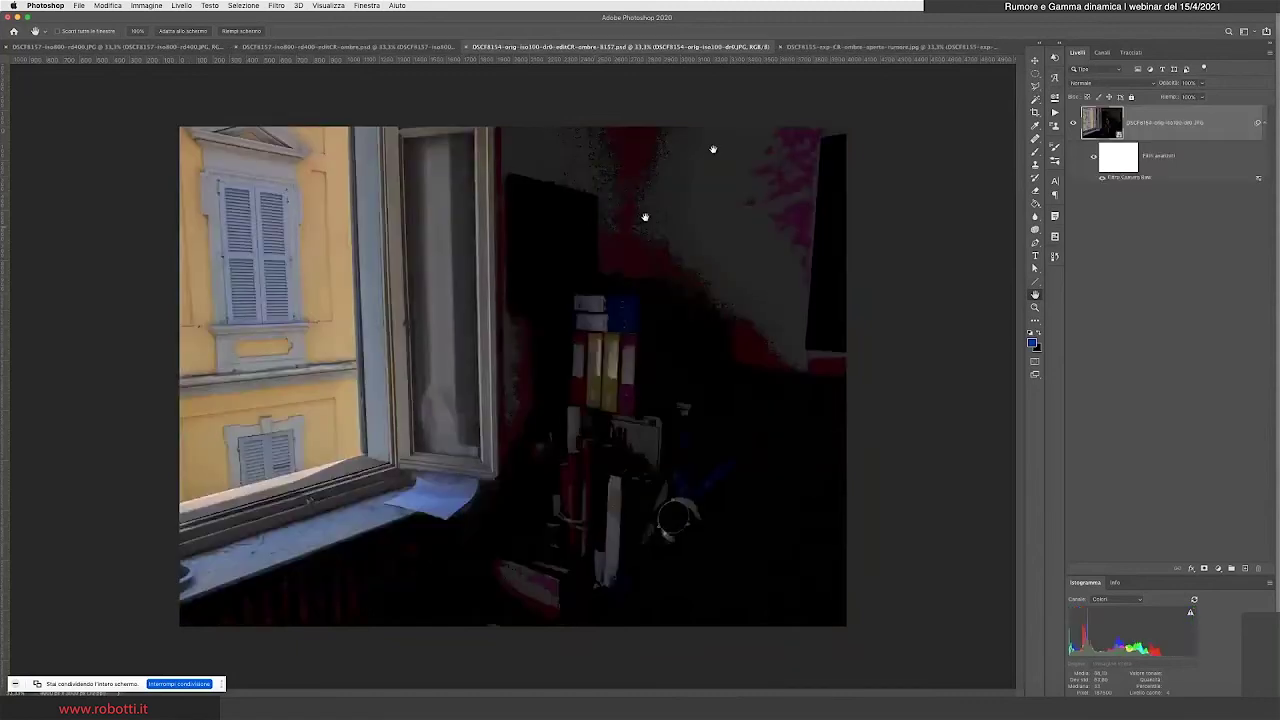
click(105, 47)
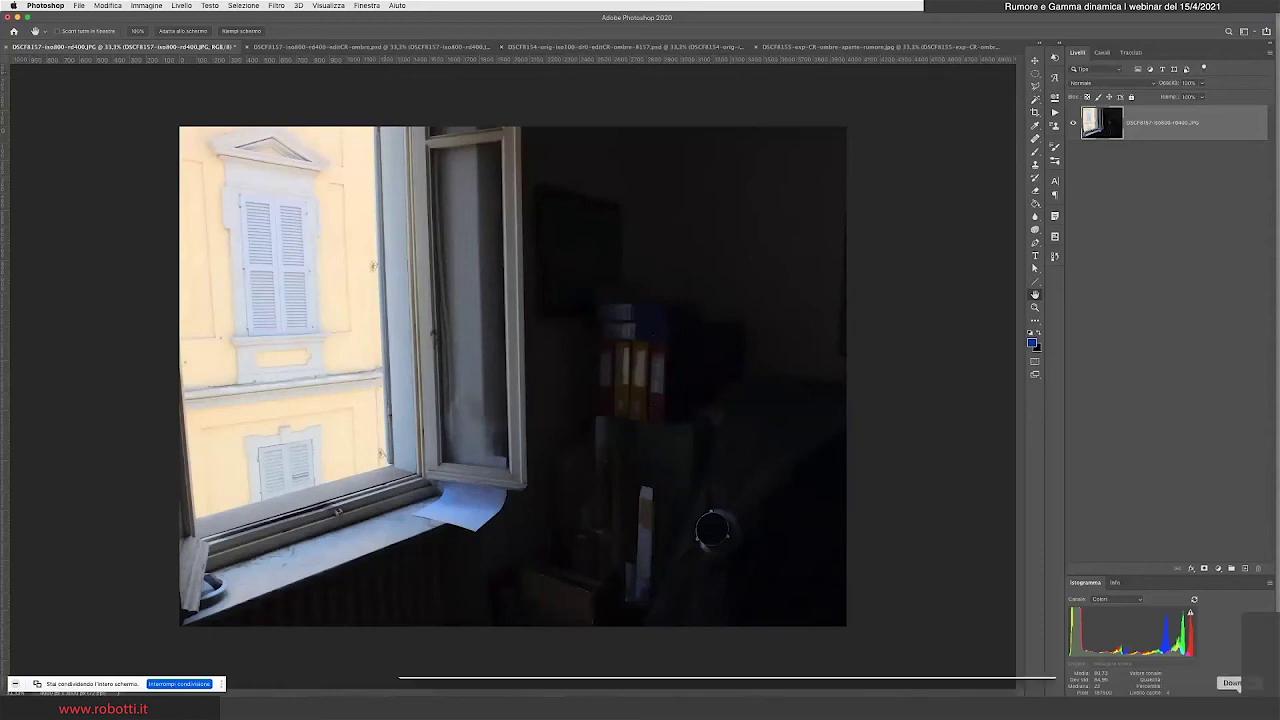
Bring the Webex meeting in Firefox to the front and scroll down its participant list.
click(990, 688)
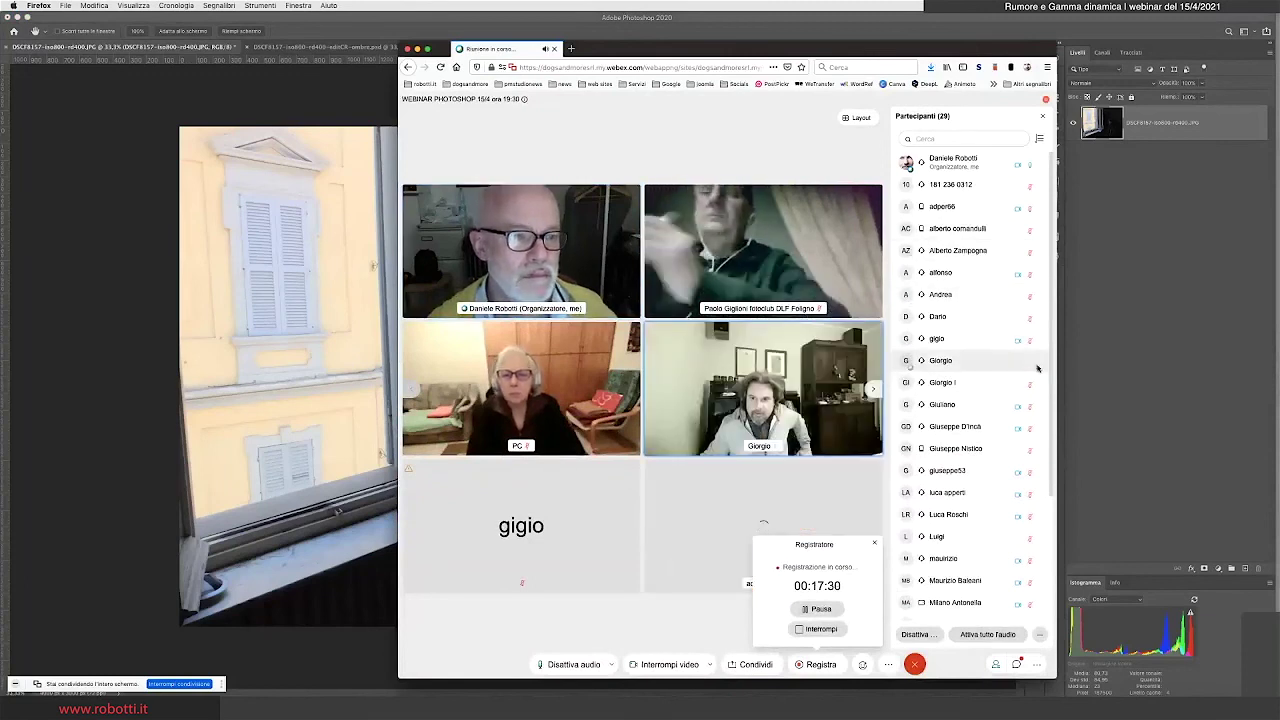
mouse_move(960, 514)
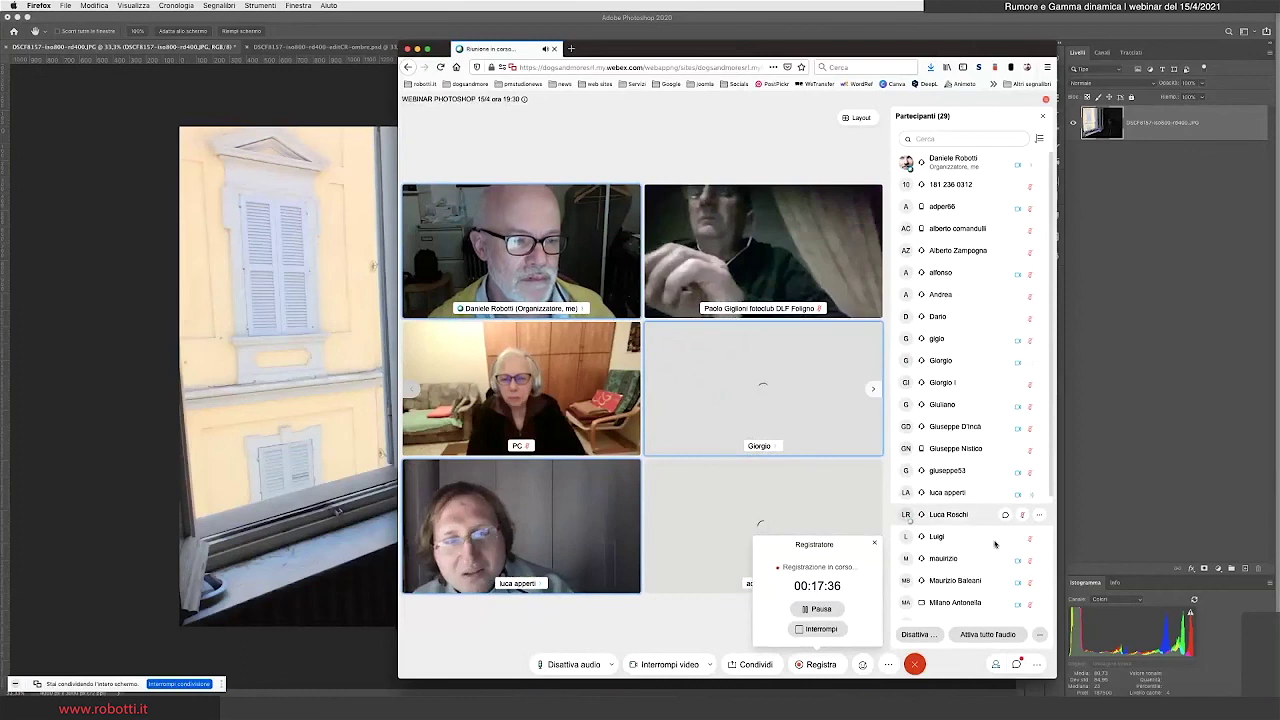
scroll(1000, 540, down, 3)
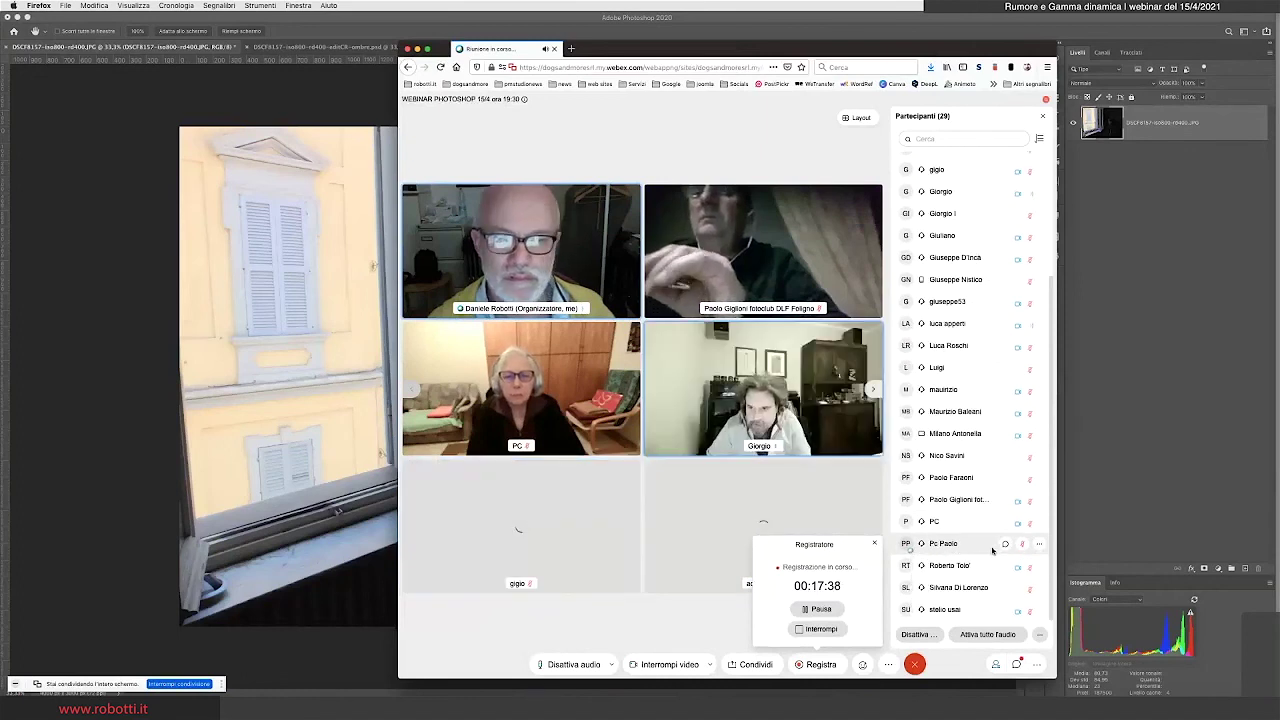
Hide the Firefox meeting window to show the dark DSCF8157-iso800-nd400.JPG photo again.
click(418, 49)
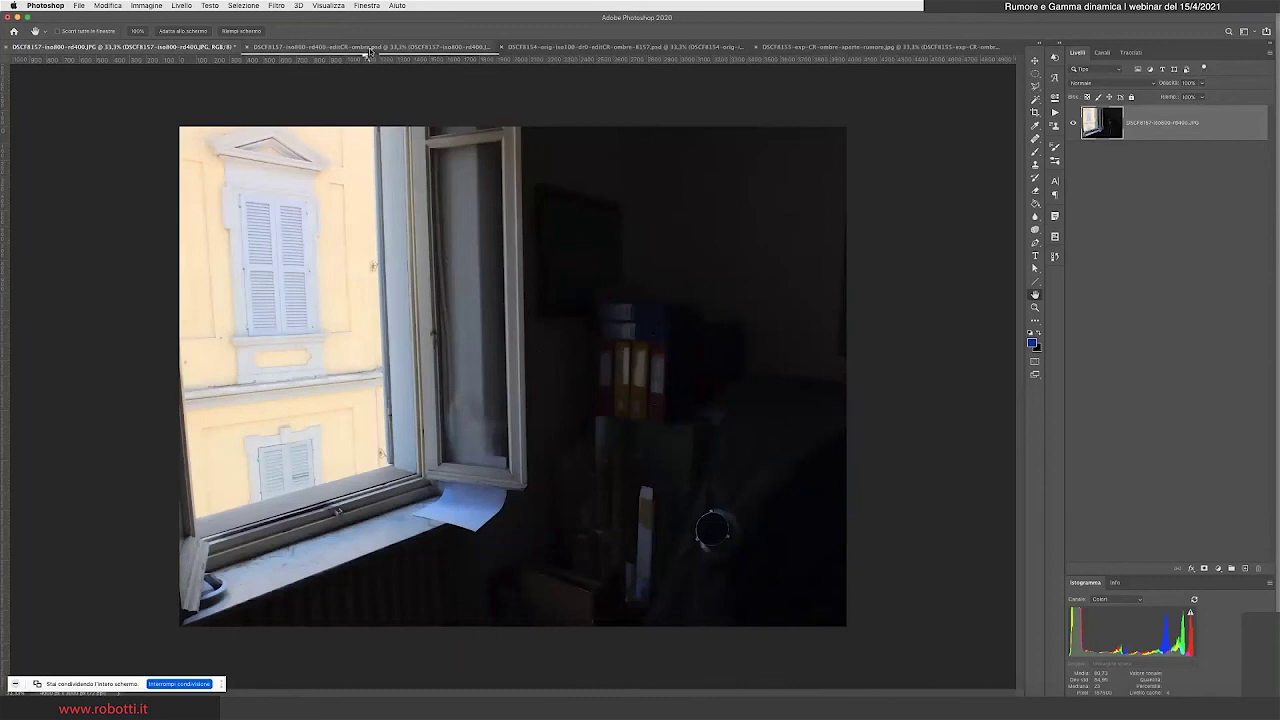
Compare the editCR-ombre.psd edit with the dark original, then hide its Camera Raw filter.
click(371, 48)
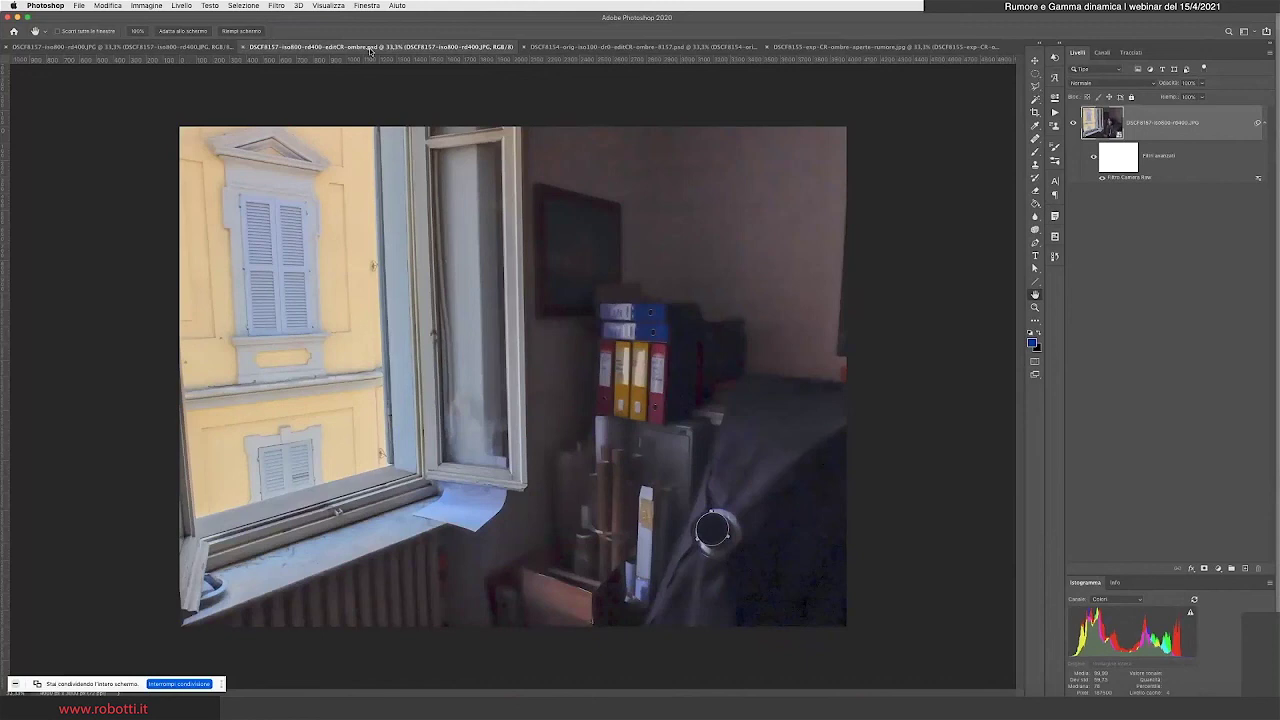
click(131, 48)
click(450, 46)
click(1102, 179)
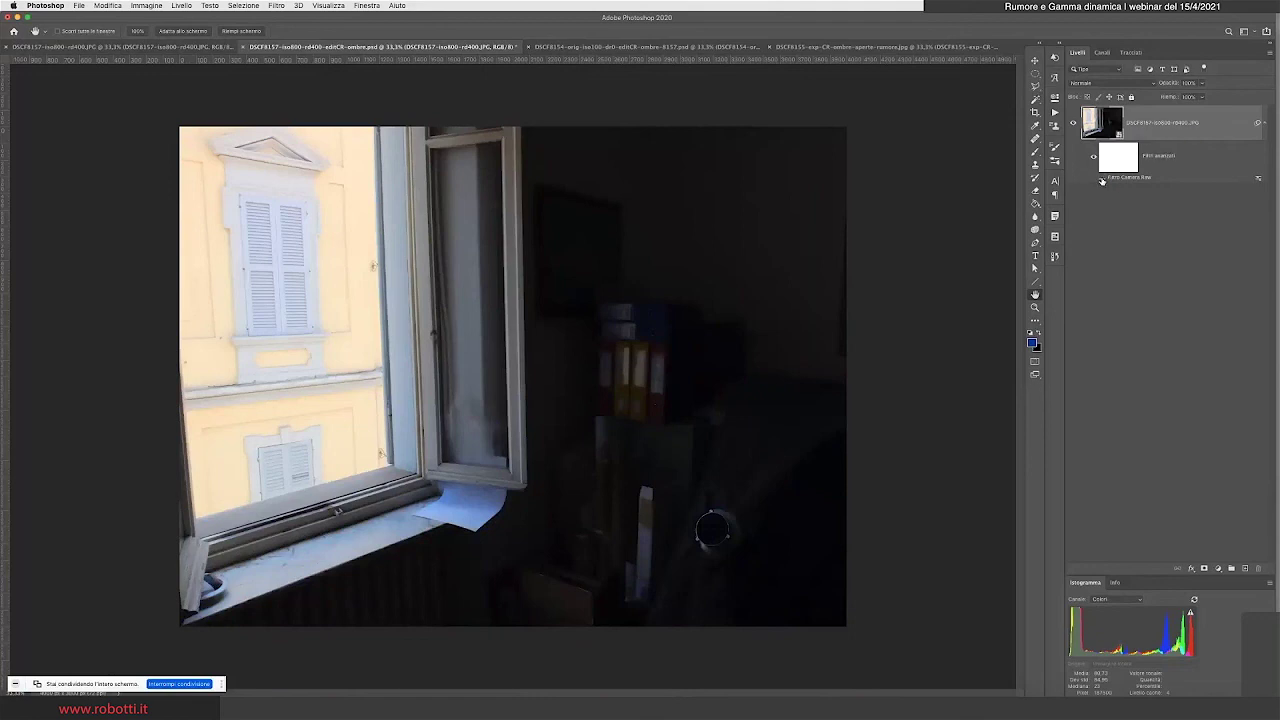
Turn the Camera Raw filter back on in editCR-ombre.psd, then switch to the DSCF8154 document.
click(1102, 178)
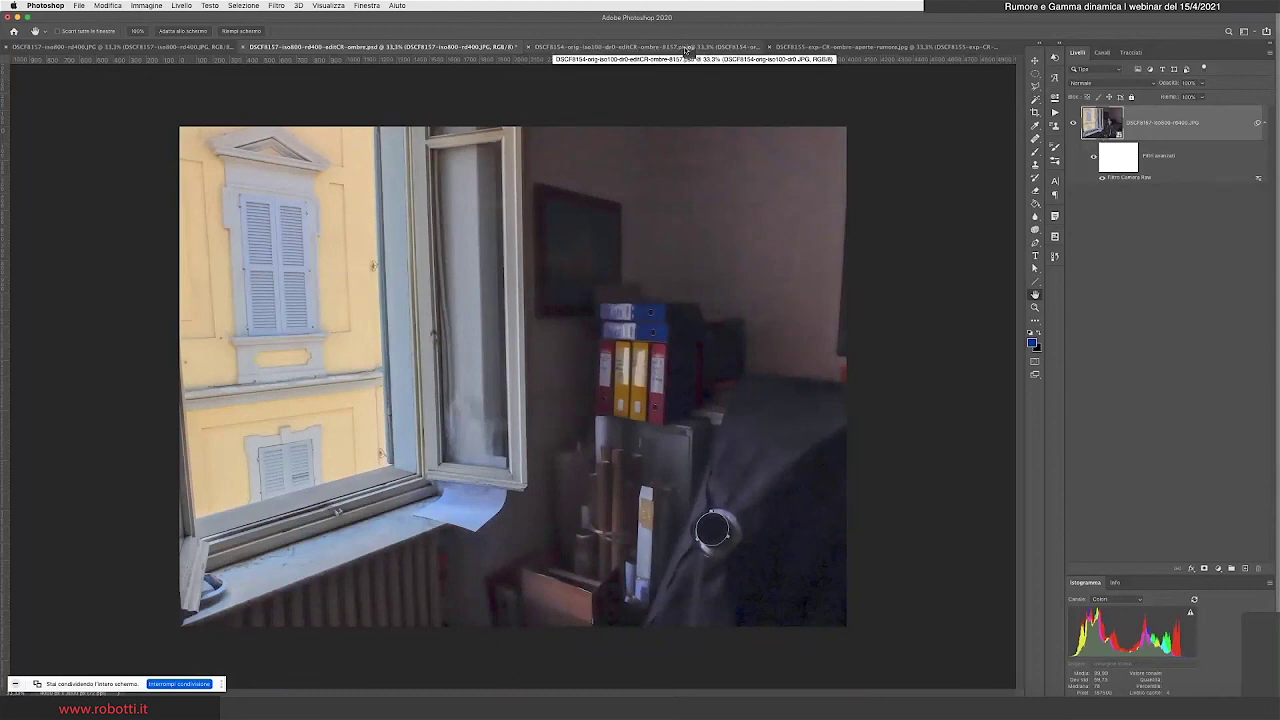
click(686, 47)
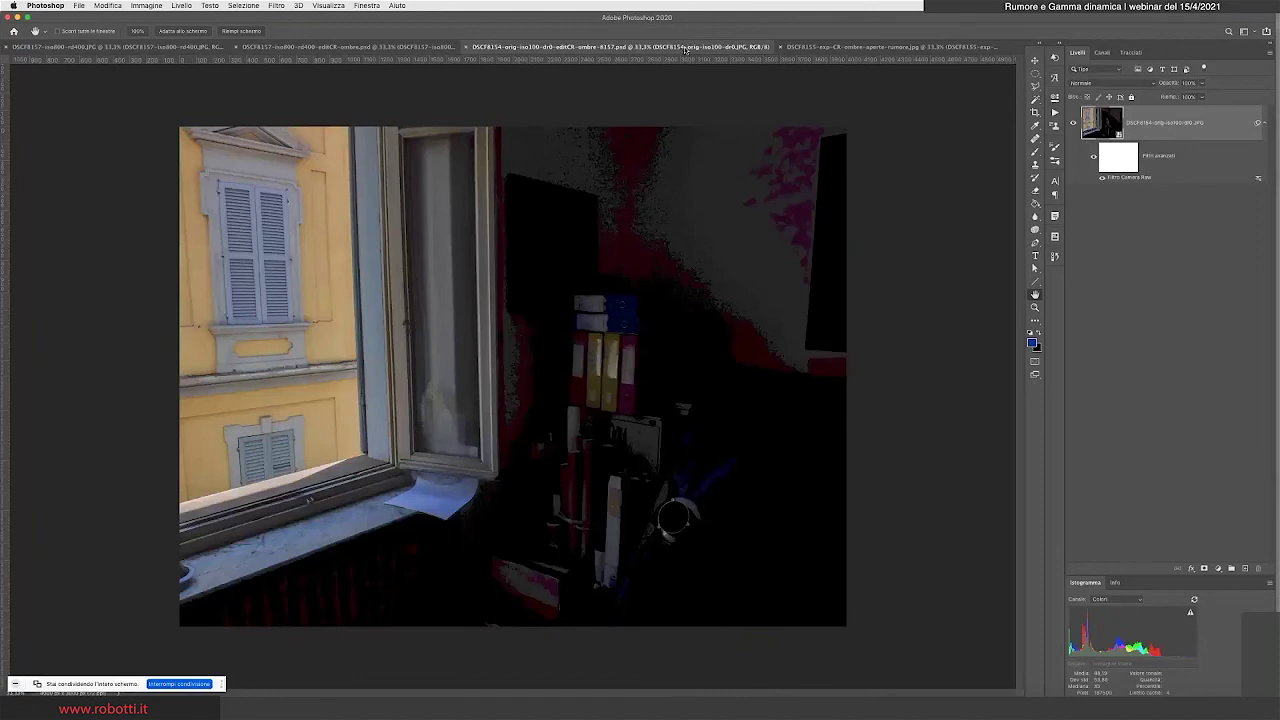
click(1094, 159)
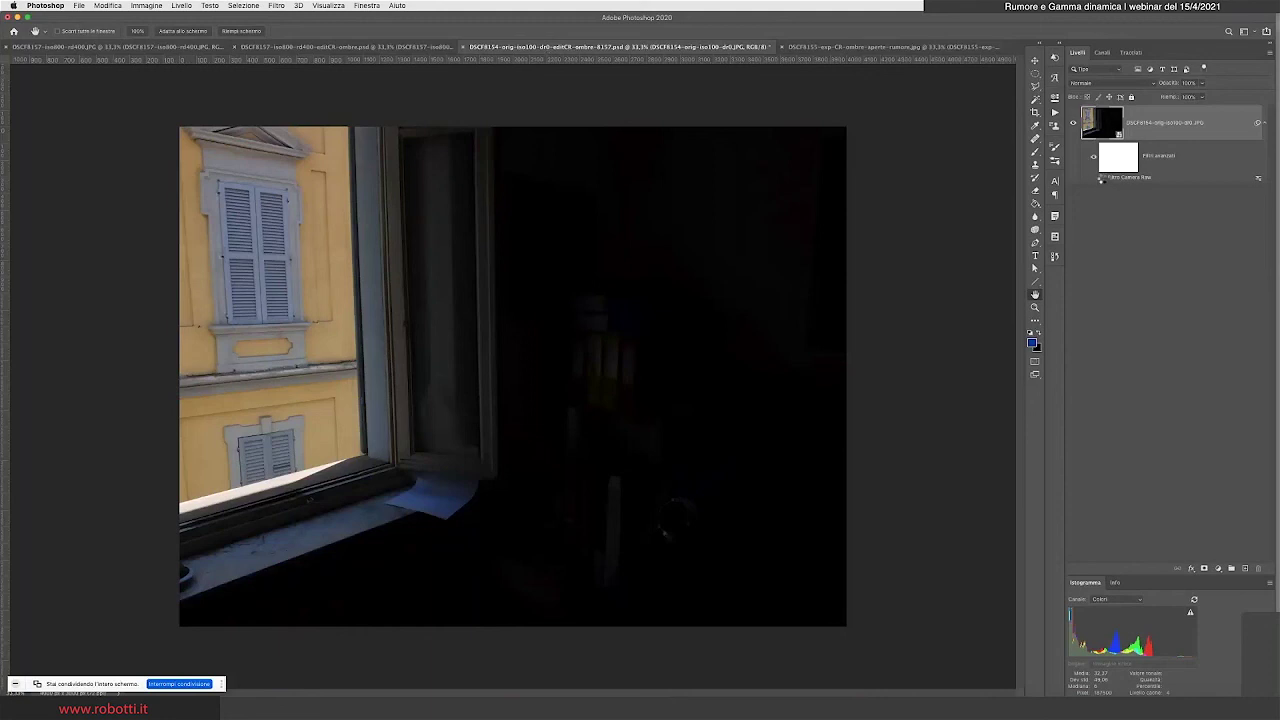
click(1102, 178)
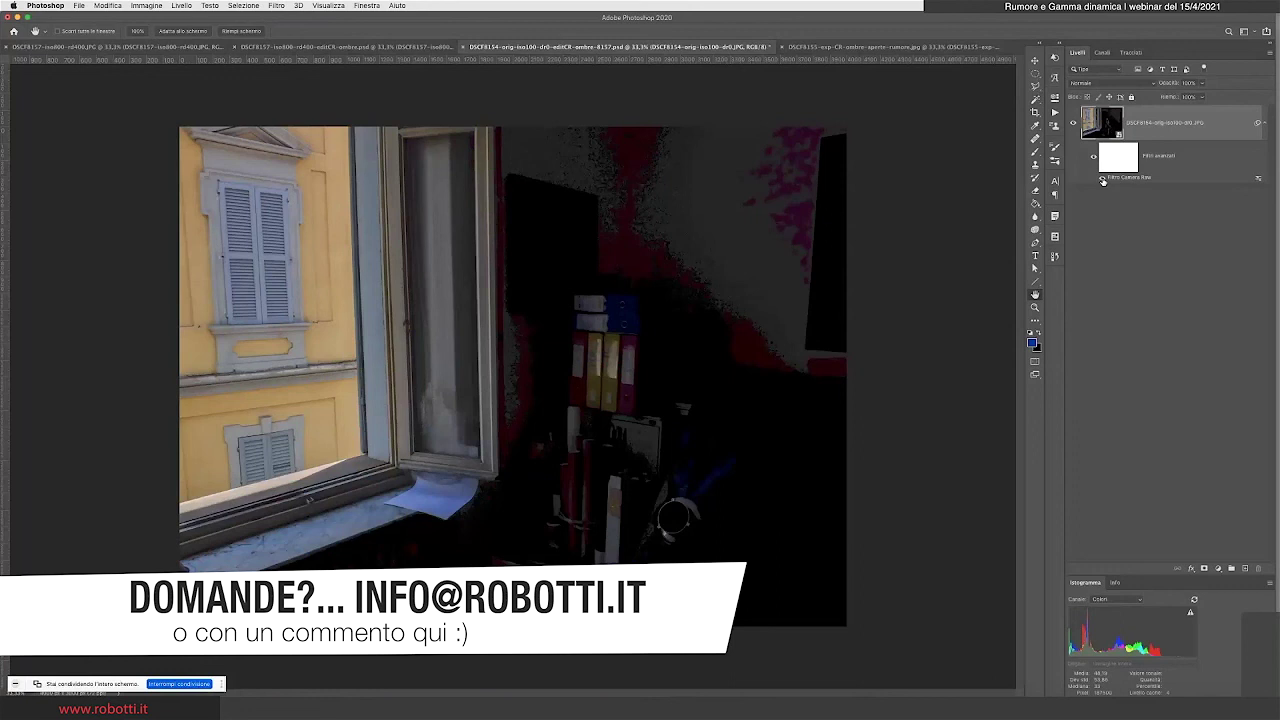
Switch to the DSCF8155-exp-CR-ombre-aperte-rumore.jpg document.
click(881, 50)
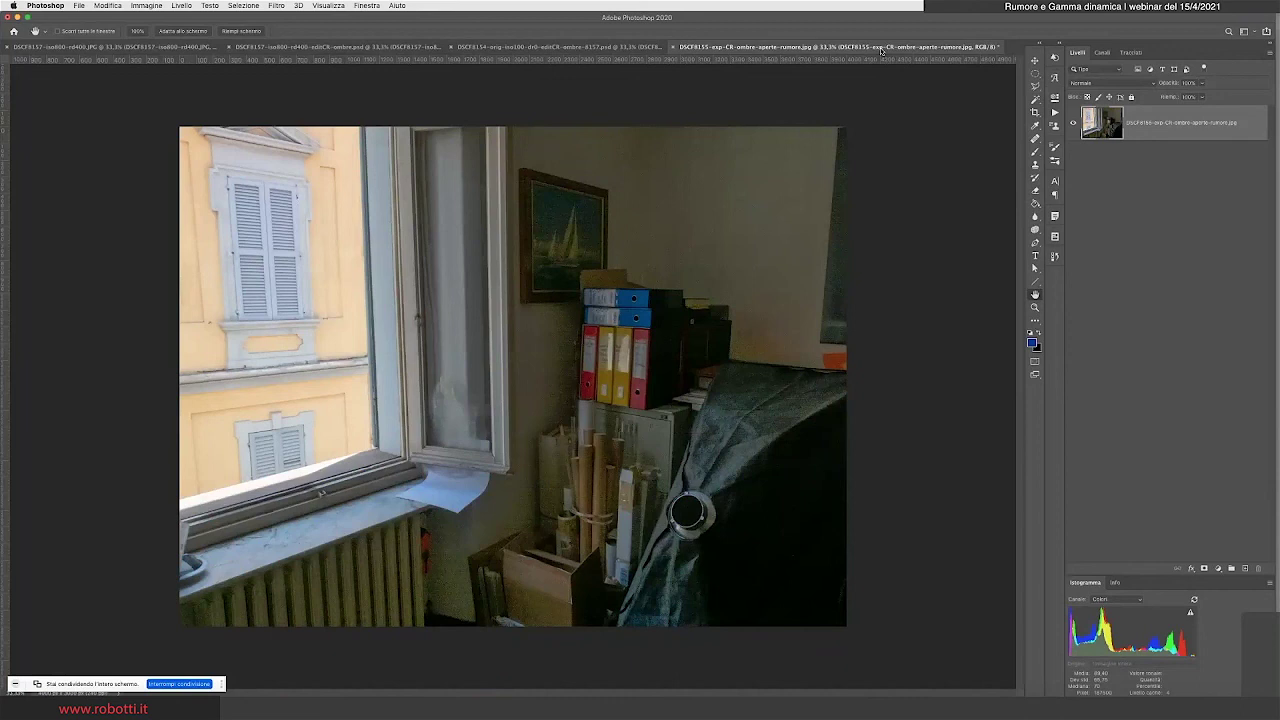
Zoom the DSCF8155 room photo in from 33.3% to 50%.
key(ctrl+plus)
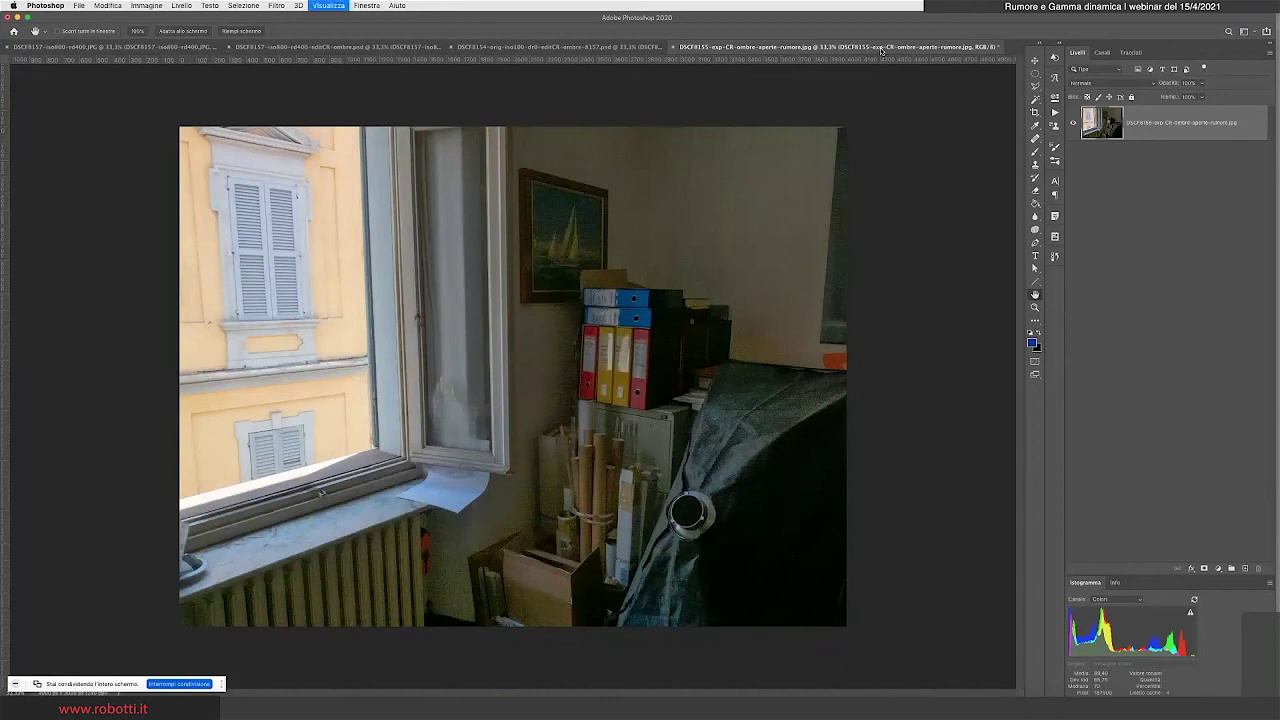